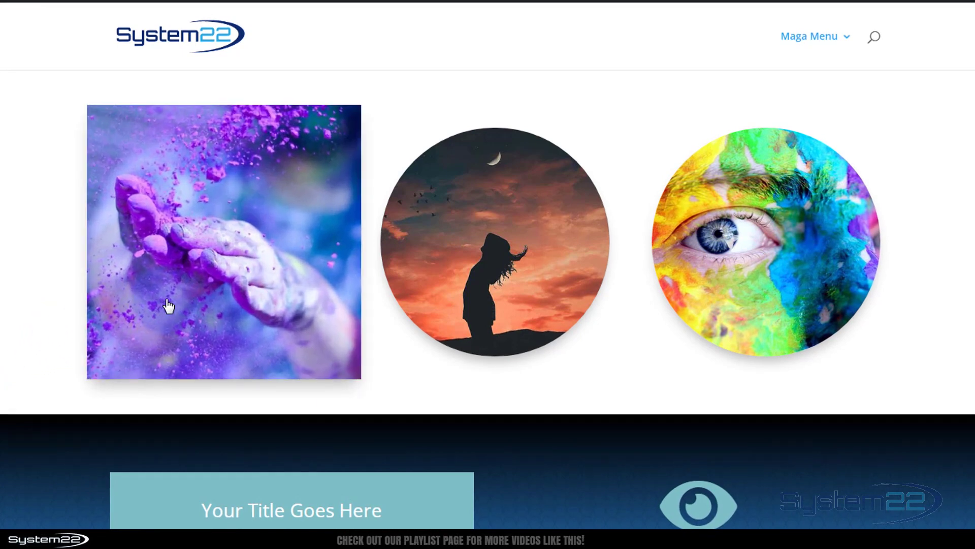
# Preview the existing hand image's lightbox, then enable the Visual Builder.
pyautogui.click(233, 264)
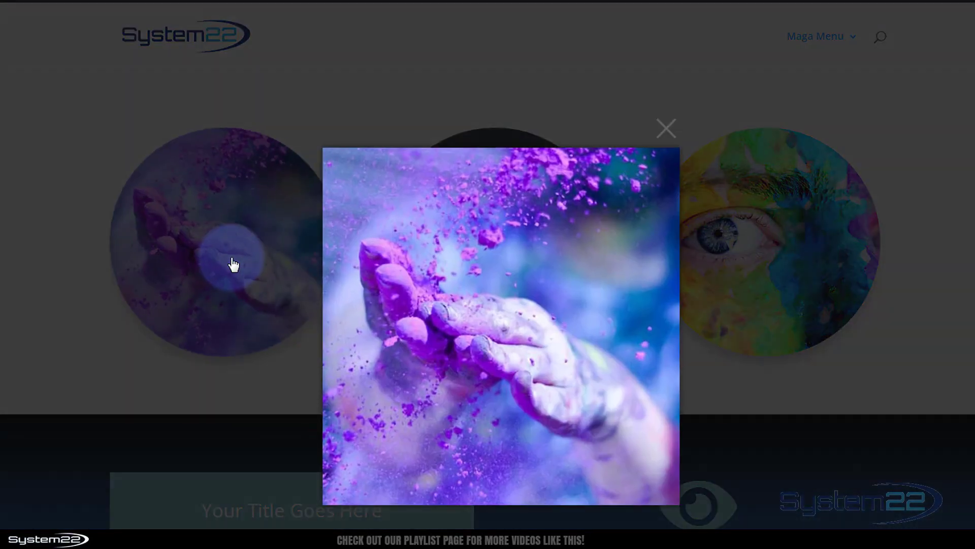
pyautogui.click(668, 134)
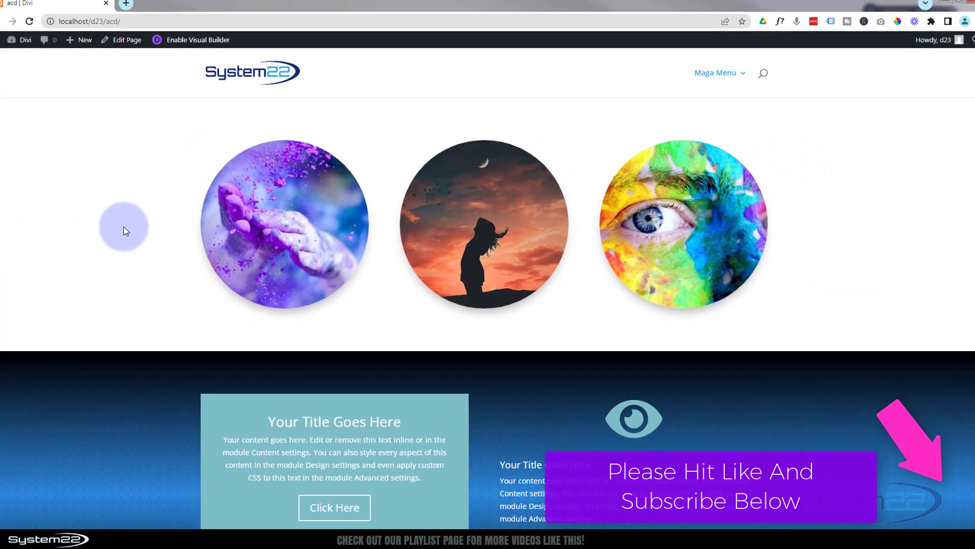
pyautogui.click(205, 44)
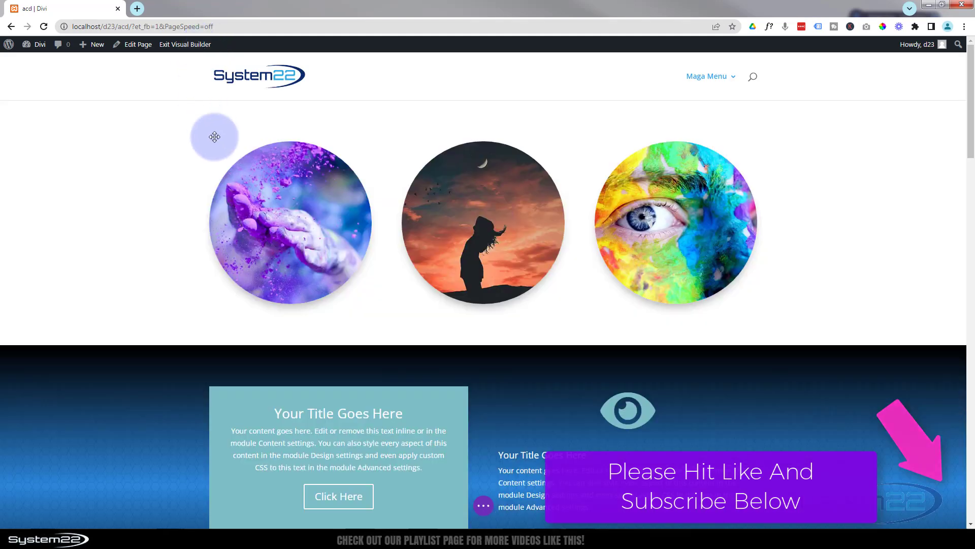
# Delete the old circular image row and insert a new three-column row in its place.
pyautogui.moveTo(104, 150)
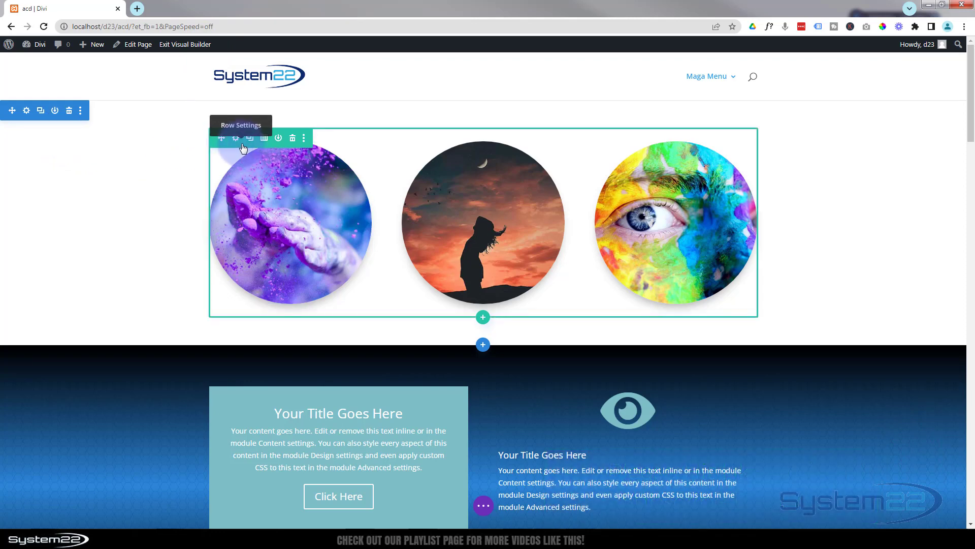
pyautogui.click(294, 139)
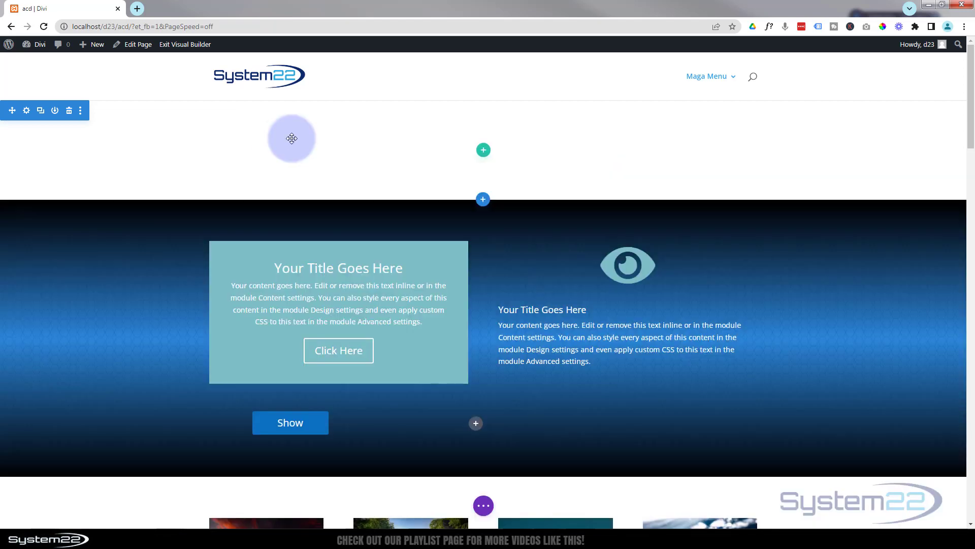
pyautogui.click(484, 150)
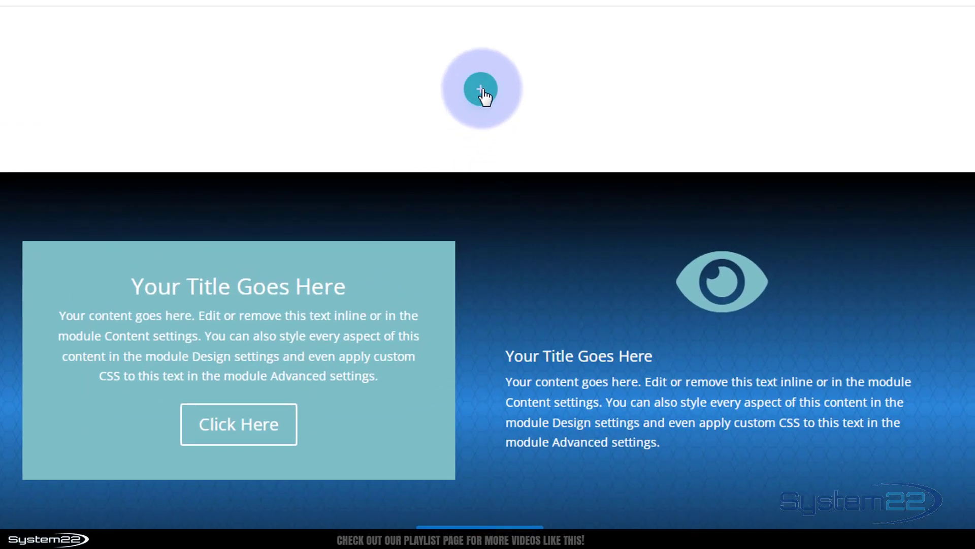
pyautogui.click(597, 237)
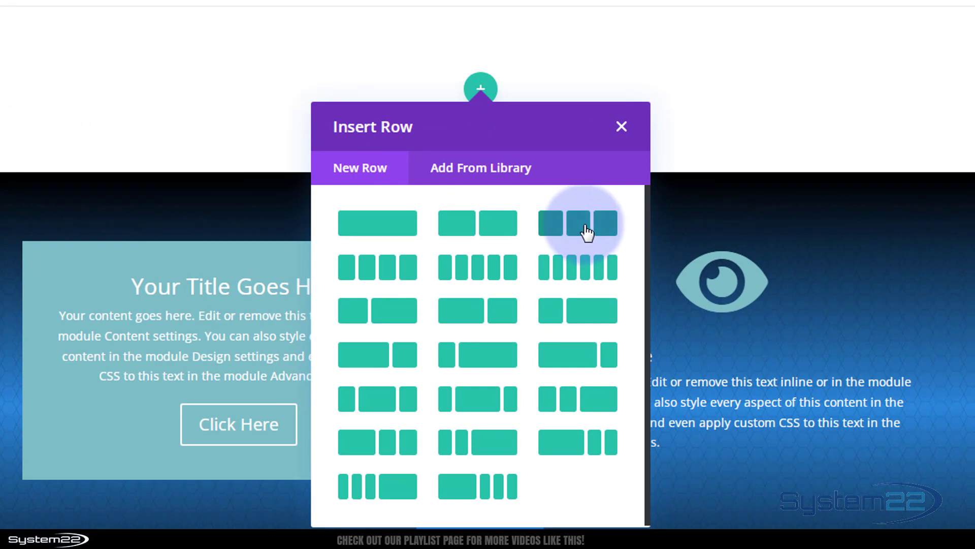
pyautogui.click(587, 231)
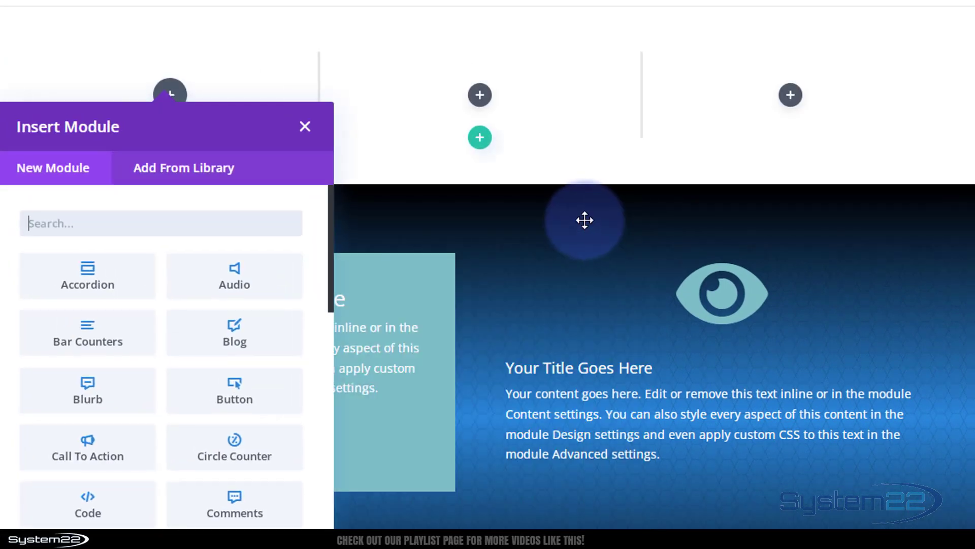
pyautogui.scroll(-8, 186, 379)
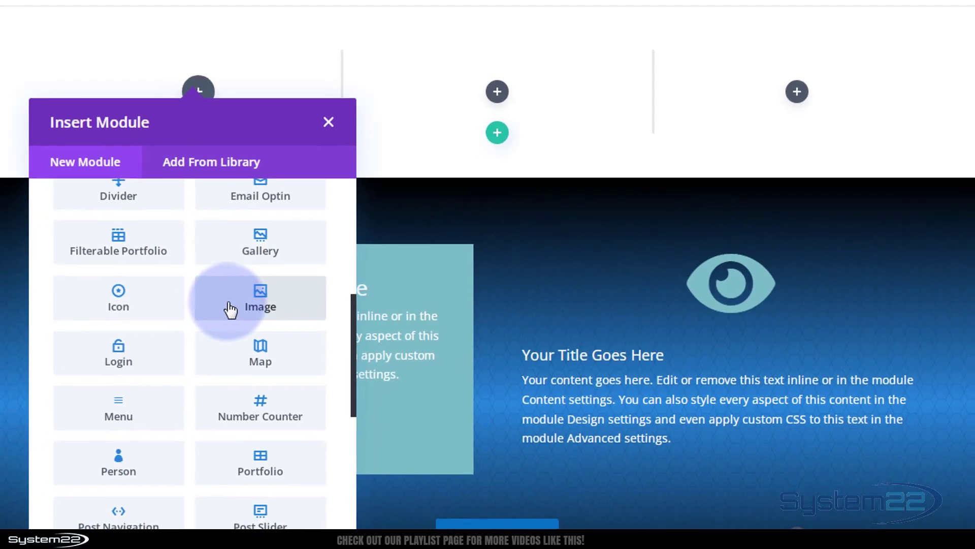
# Add an Image module to column one and load hands.jpg from the Media Library.
pyautogui.click(246, 303)
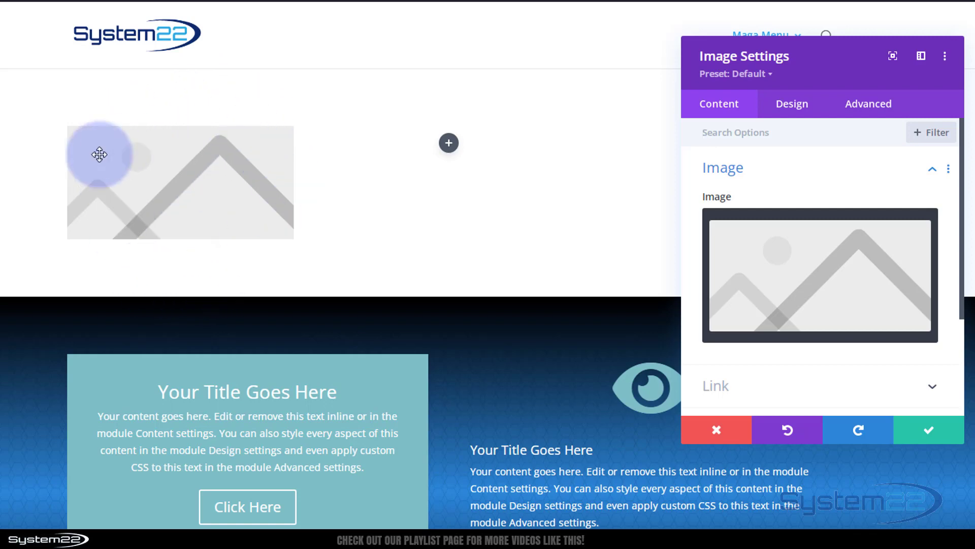
pyautogui.moveTo(793, 258)
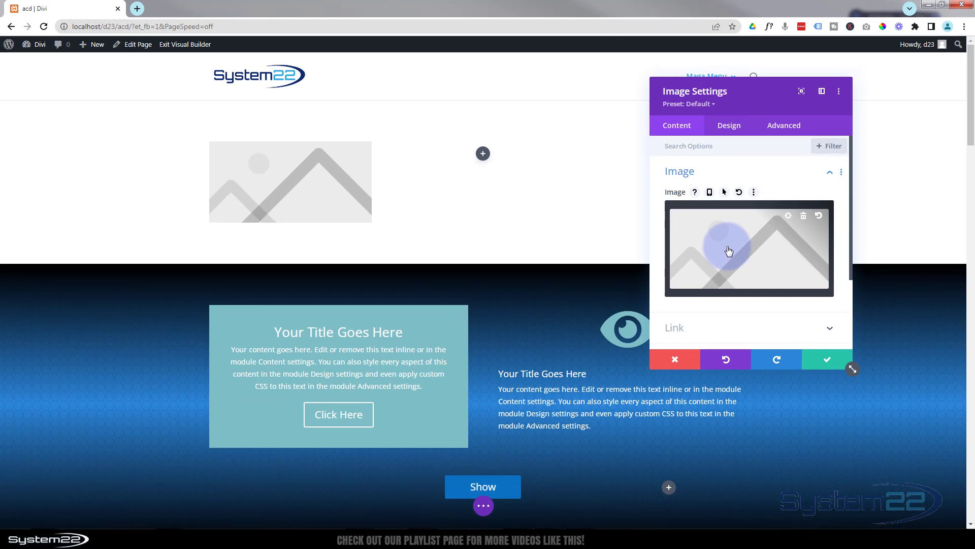
pyautogui.click(729, 251)
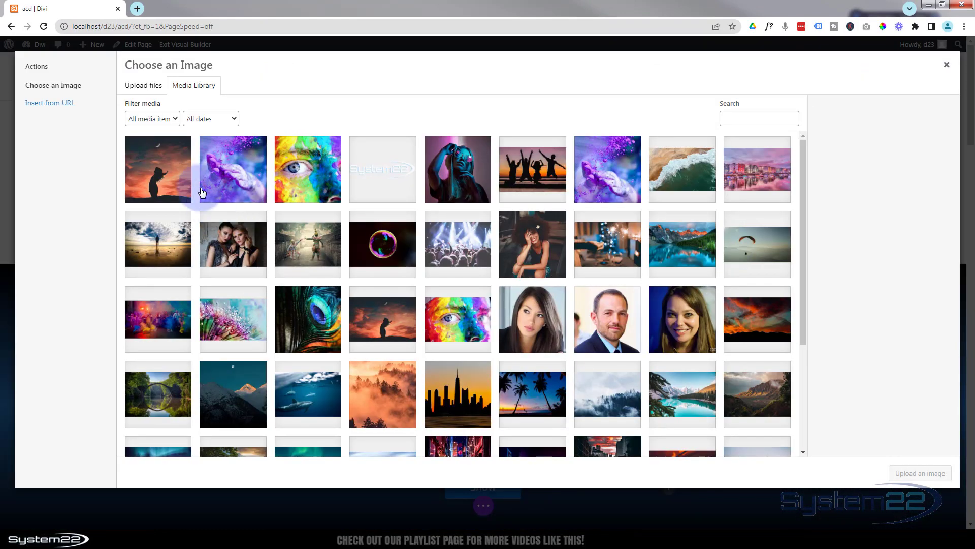
pyautogui.click(227, 184)
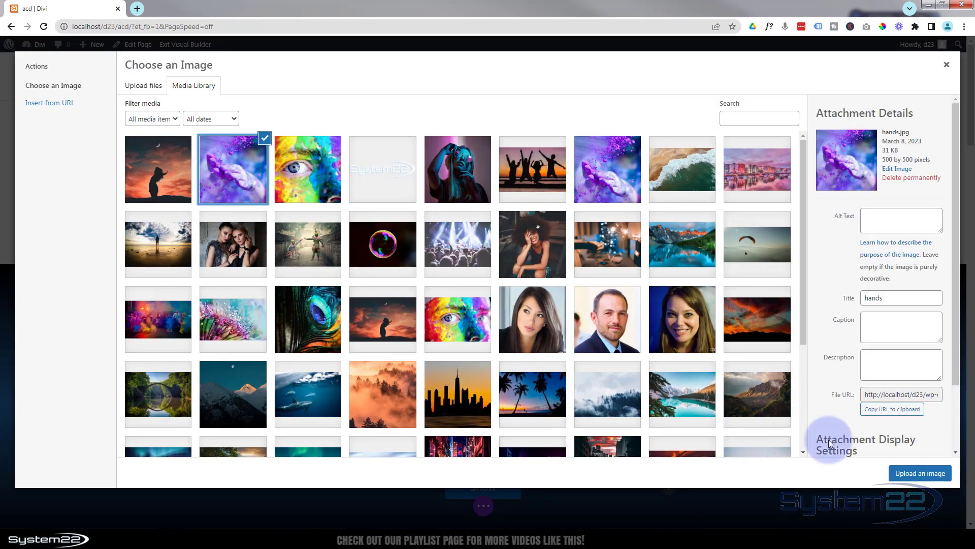
pyautogui.click(908, 475)
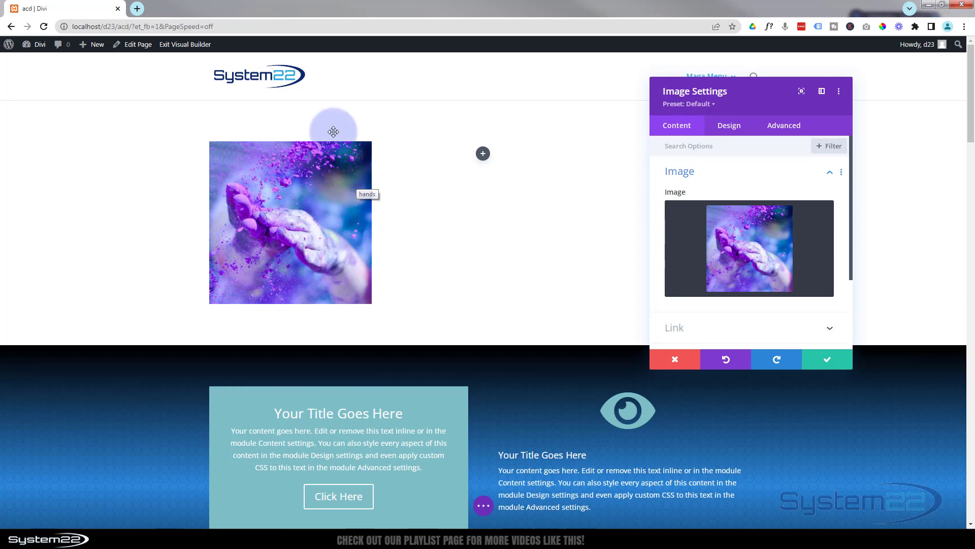
# Switch Open in Lightbox to YES for the hands image, keeping links in the same window.
pyautogui.moveTo(698, 251)
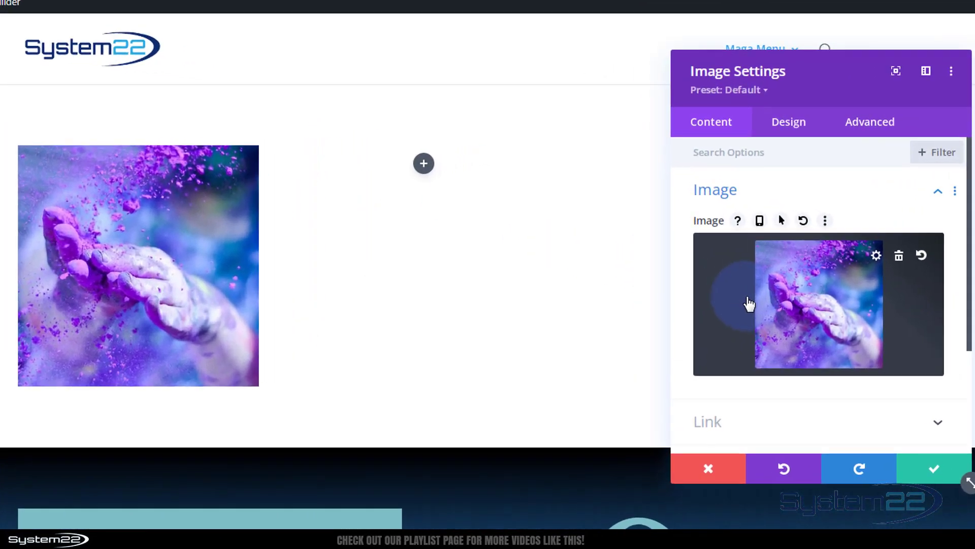
pyautogui.scroll(-3, 749, 303)
pyautogui.click(767, 280)
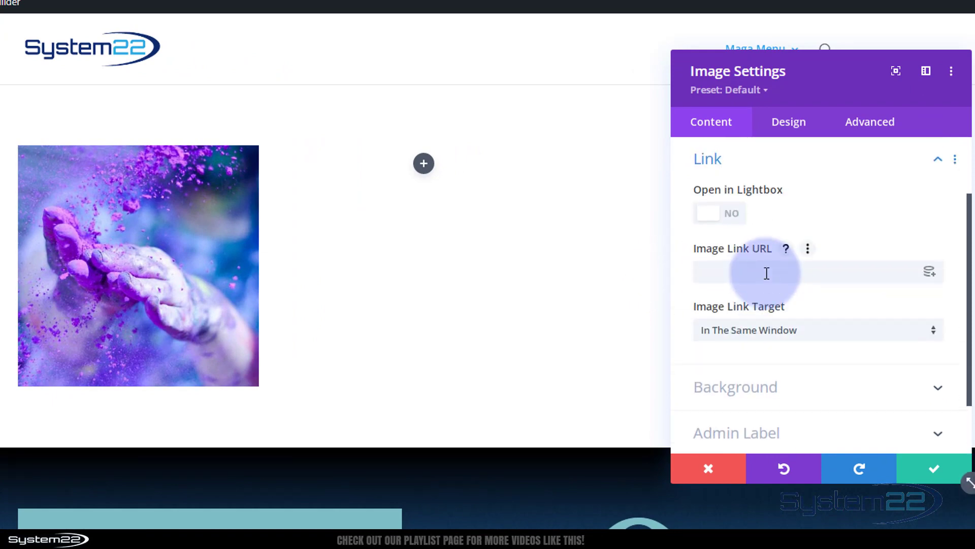
pyautogui.click(734, 216)
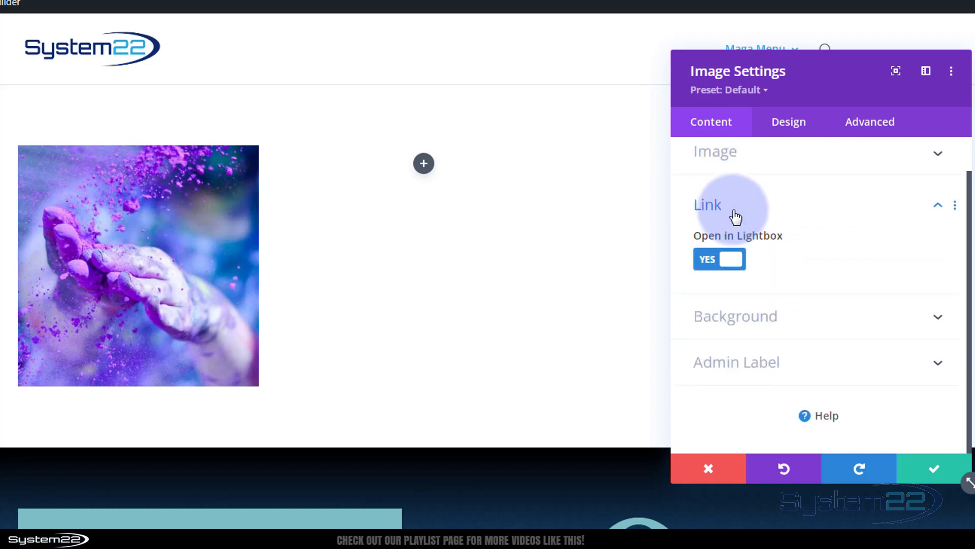
pyautogui.click(722, 264)
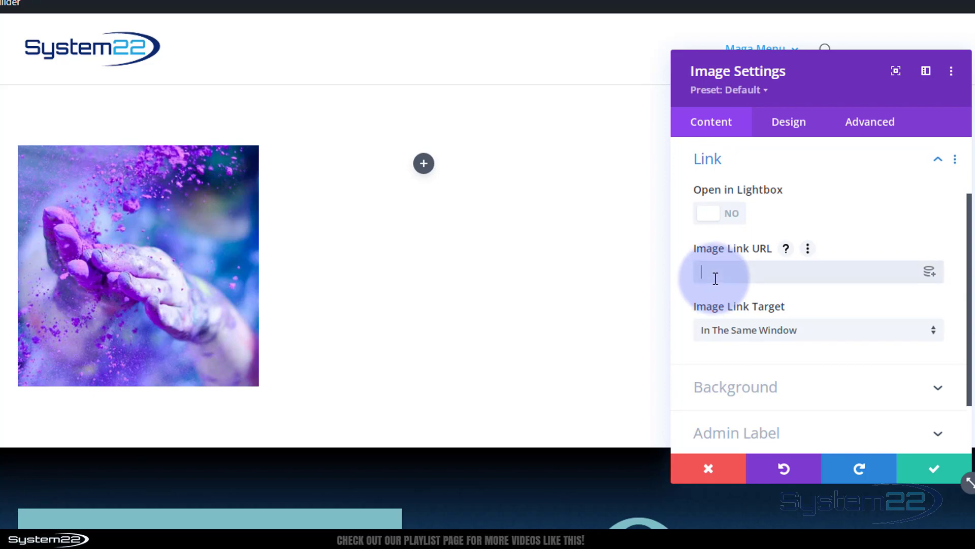
pyautogui.click(716, 279)
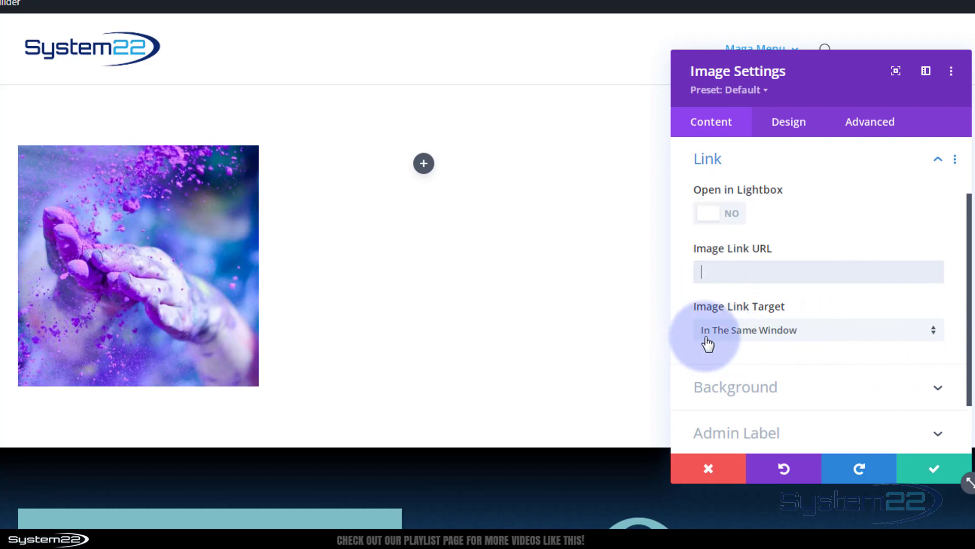
pyautogui.click(839, 338)
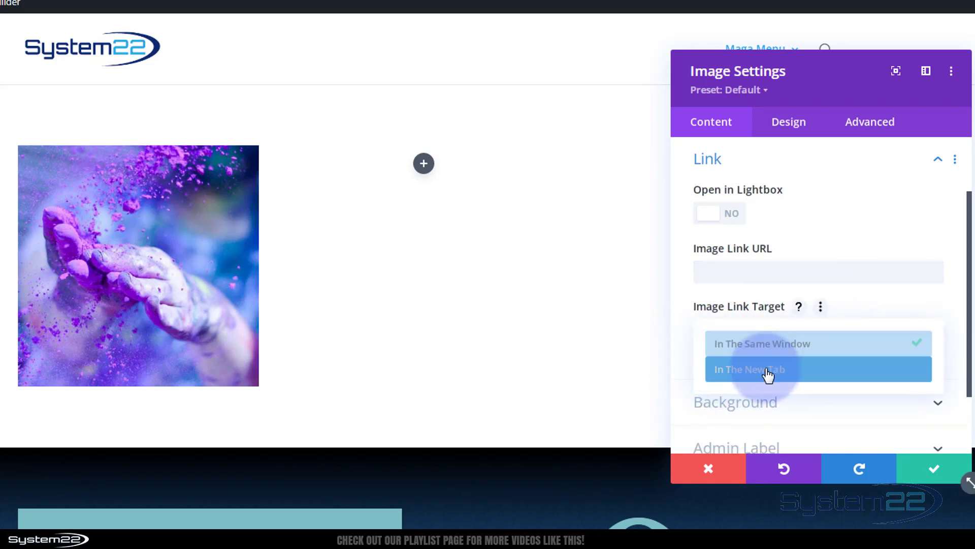
pyautogui.click(681, 343)
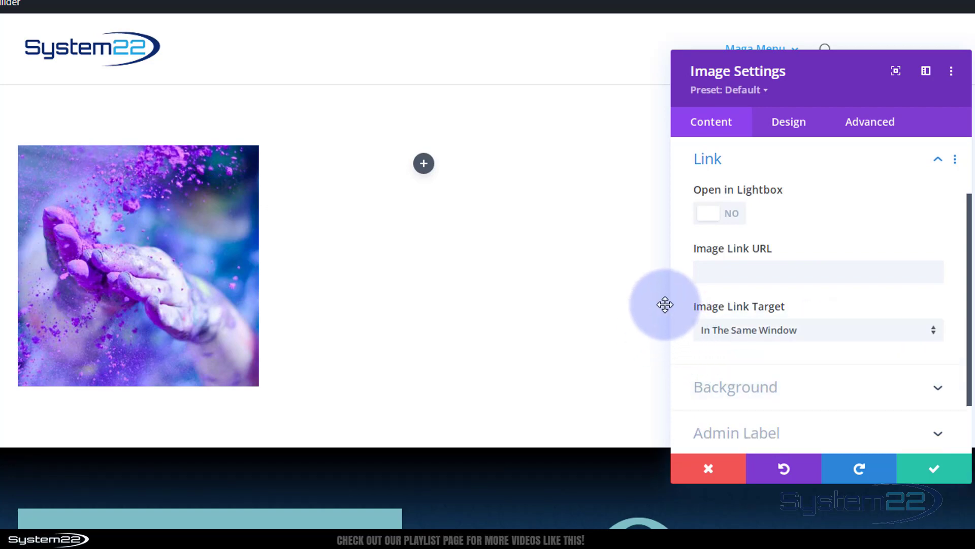
pyautogui.click(721, 213)
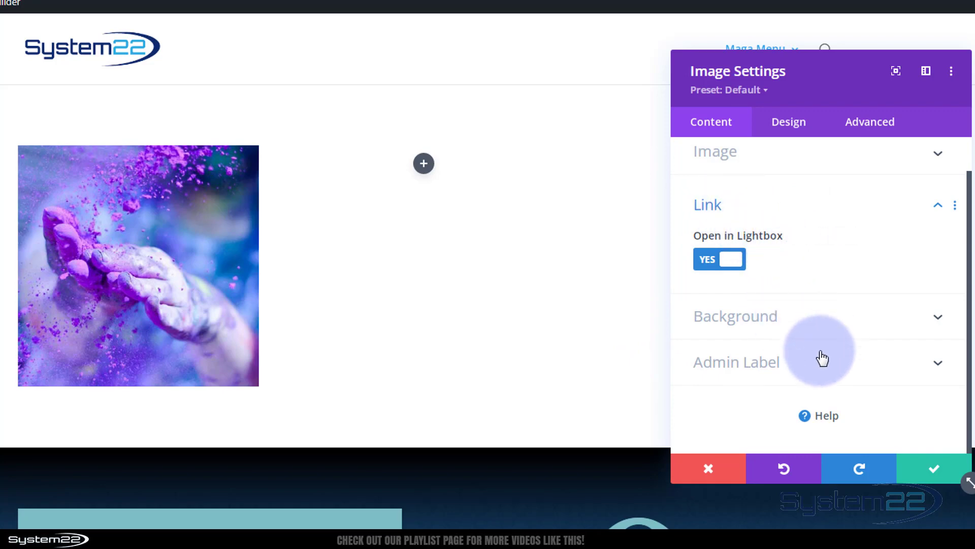
pyautogui.click(797, 127)
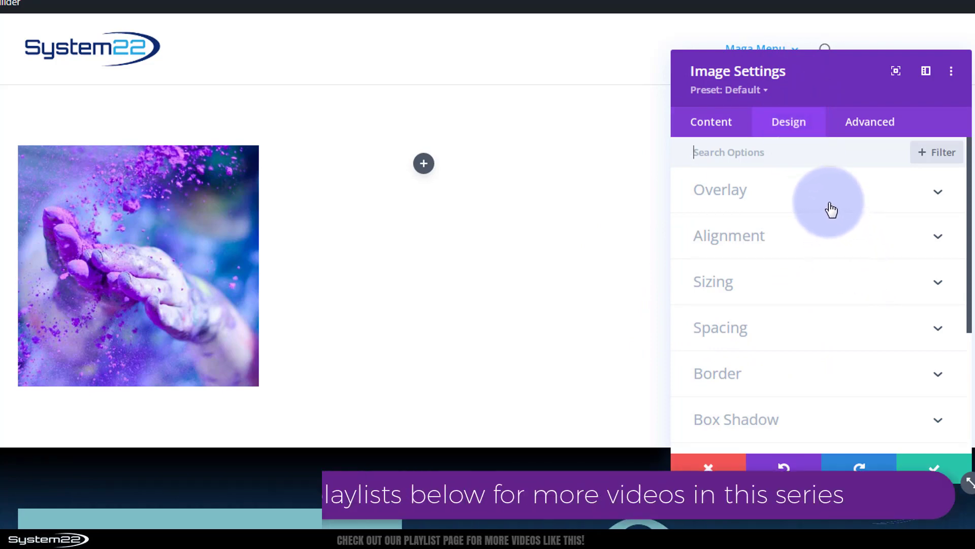
# Set the hands image's Border rounded corners to 50% on all four linked corners.
pyautogui.scroll(-1, 818, 329)
pyautogui.scroll(-2, 819, 331)
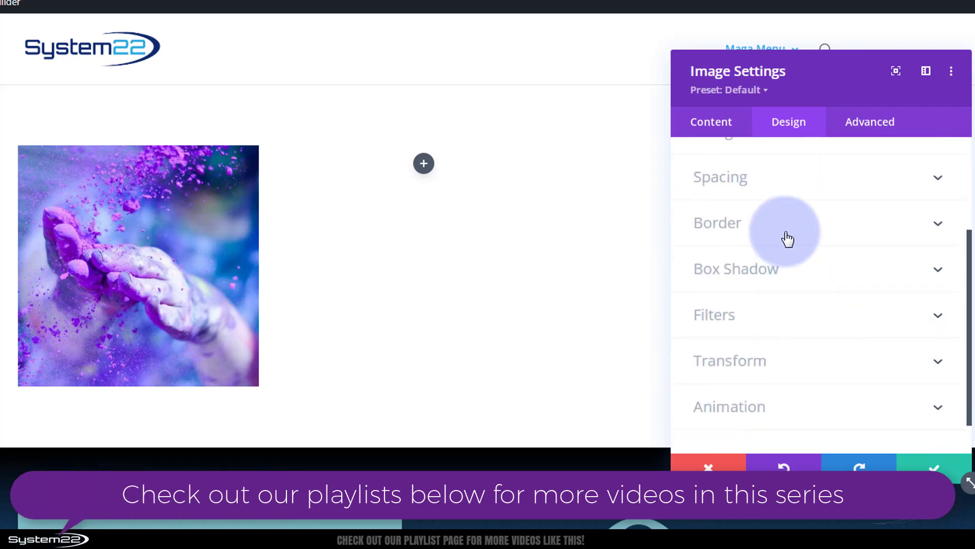
pyautogui.click(787, 237)
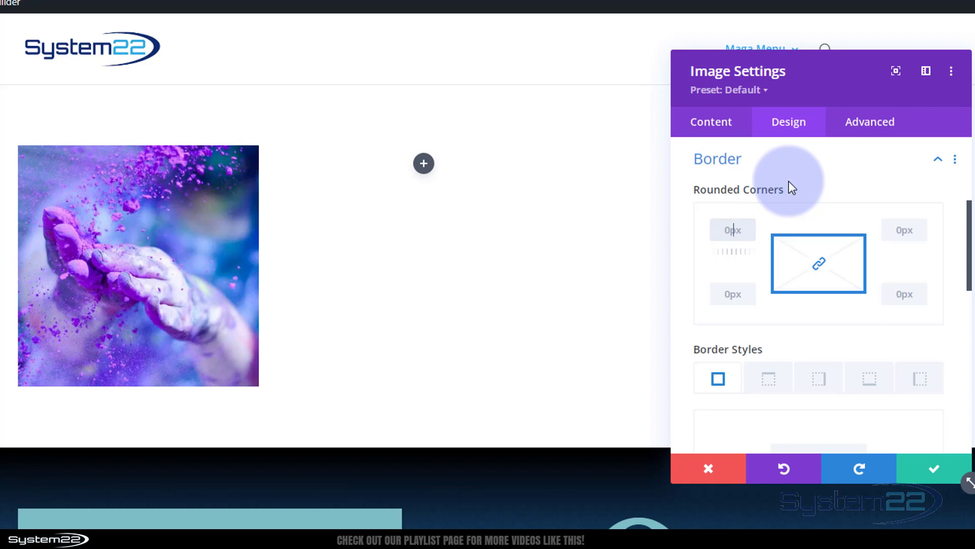
pyautogui.write('%')
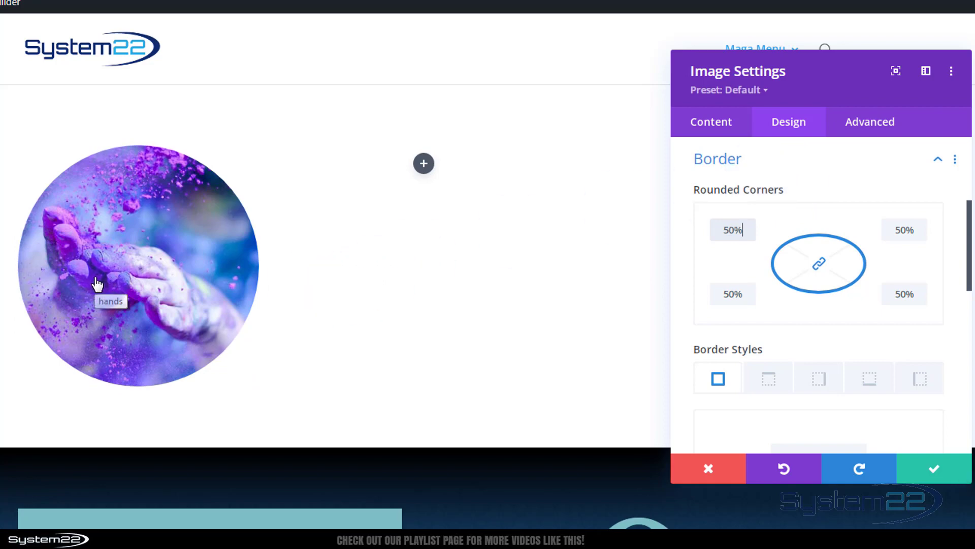
pyautogui.moveTo(279, 288)
pyautogui.mouseDown()
pyautogui.moveTo(428, 294)
pyautogui.moveTo(201, 289)
pyautogui.mouseUp()
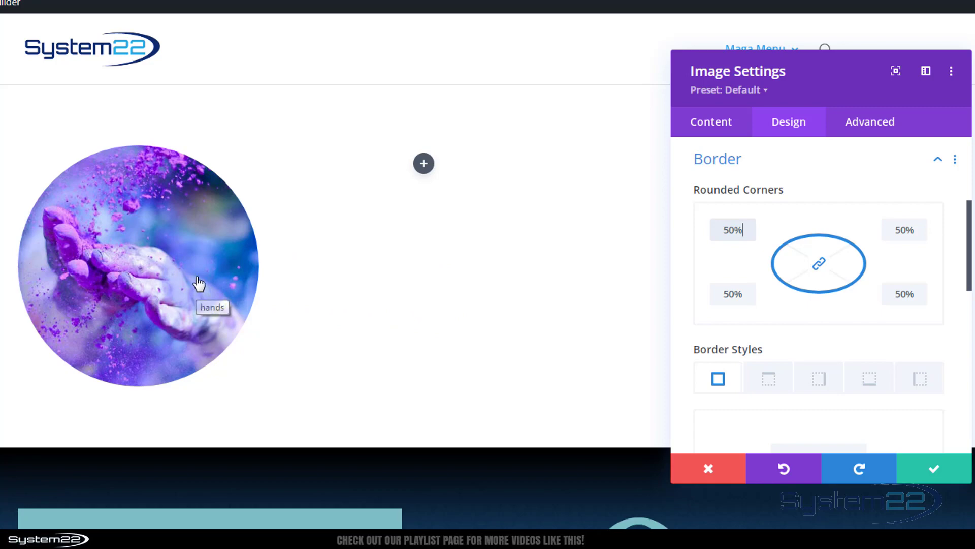
pyautogui.click(225, 319)
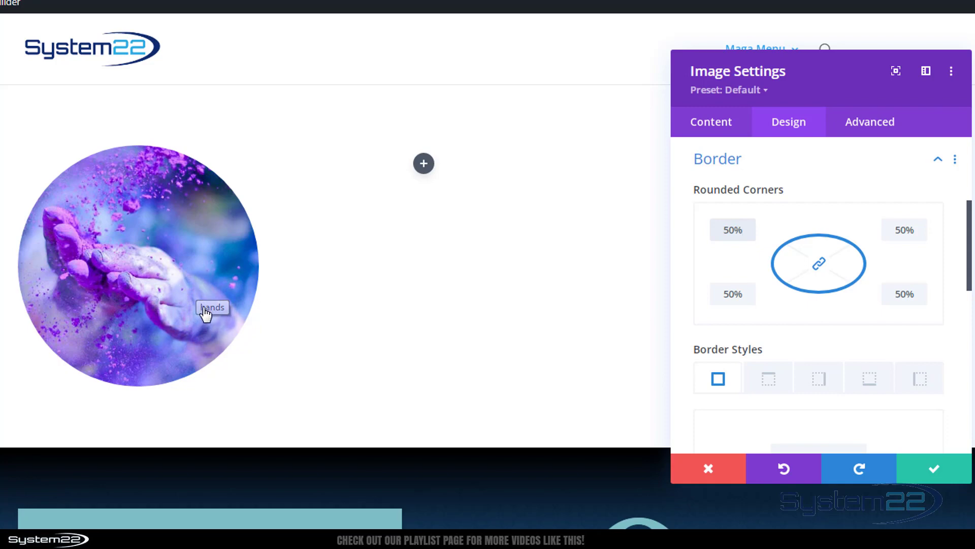
pyautogui.moveTo(373, 334); pyautogui.dragTo(408, 294)
# Delete 'hands' from the Image Title Text under Advanced > Attributes and shift the panel left.
pyautogui.click(889, 130)
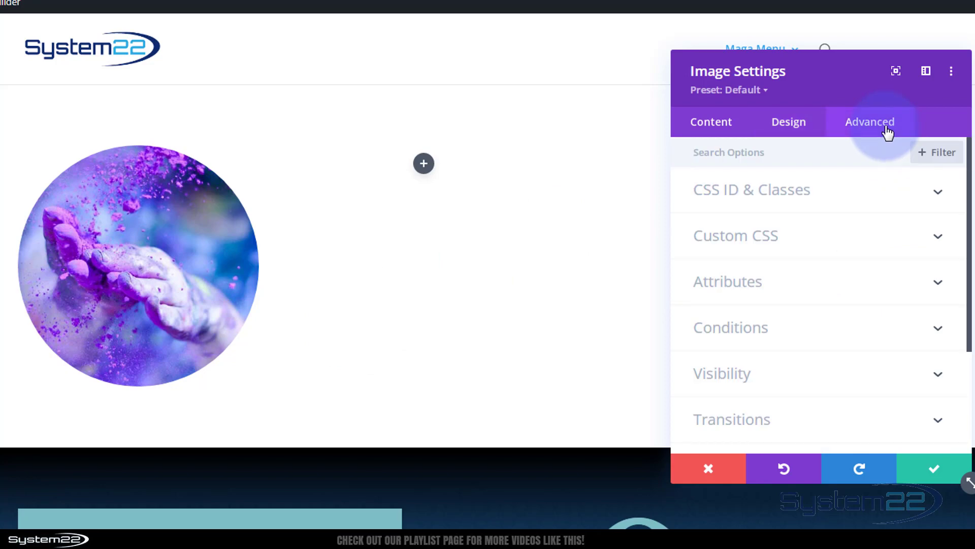
pyautogui.click(833, 283)
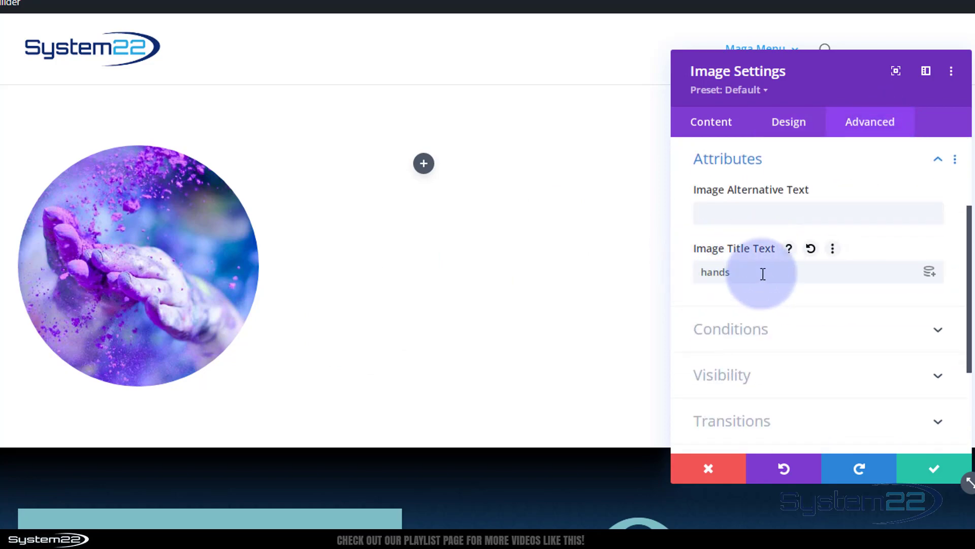
pyautogui.doubleClick(704, 269)
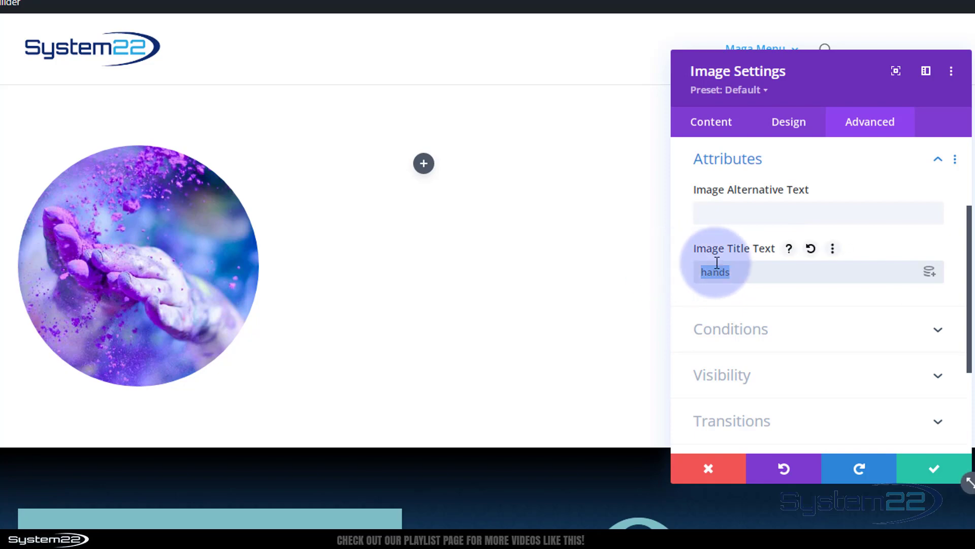
pyautogui.press('BackSpace')
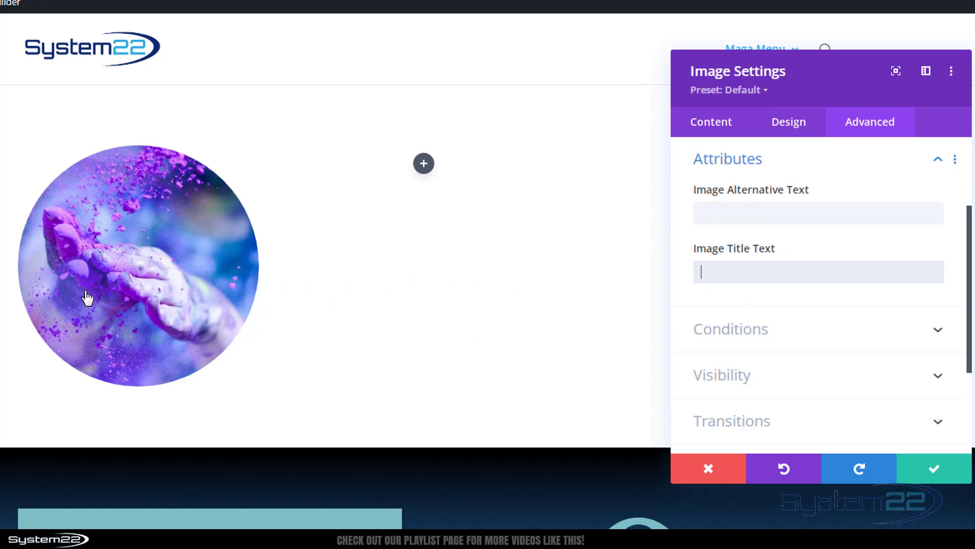
pyautogui.click(326, 277)
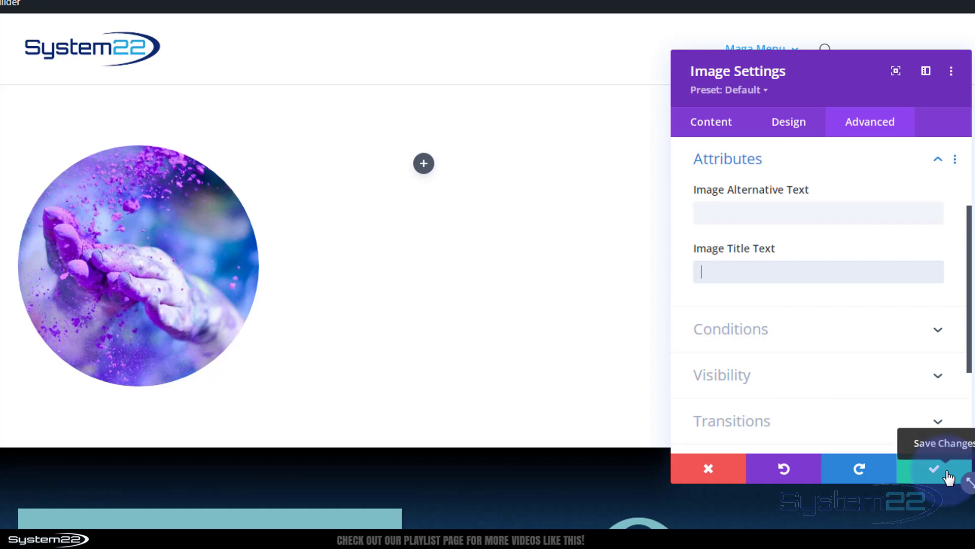
pyautogui.moveTo(830, 79); pyautogui.dragTo(521, 114)
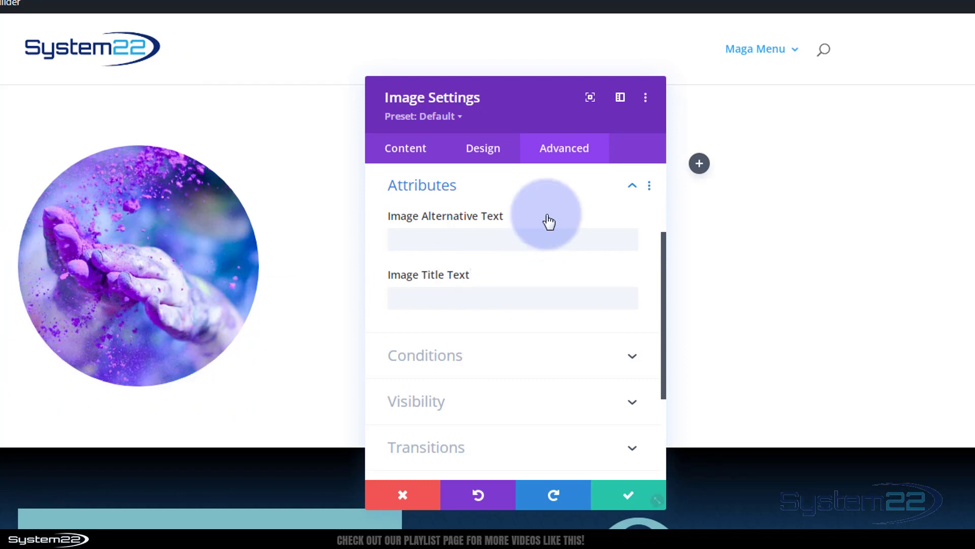
# Apply the fourth Box Shadow preset, a soft 12px vertical drop shadow, to the image.
pyautogui.click(489, 157)
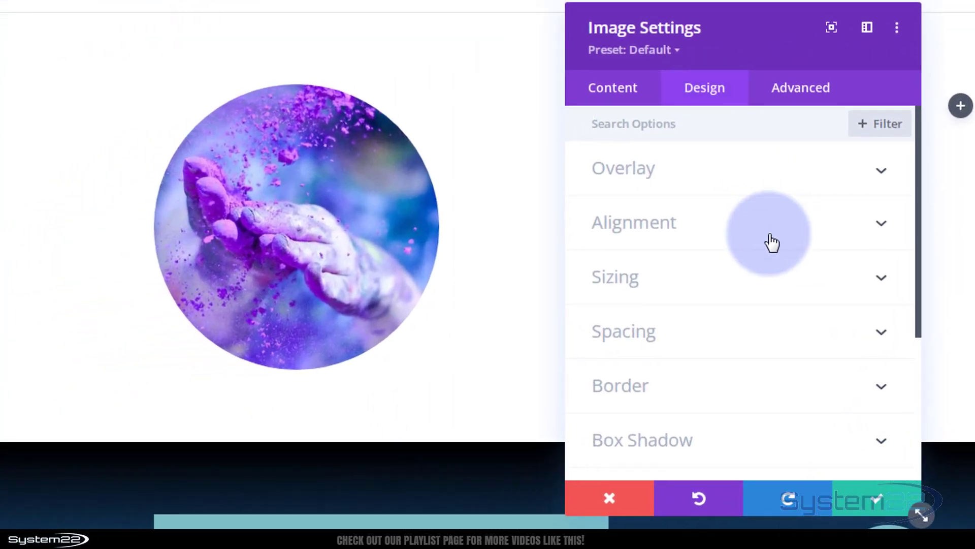
pyautogui.scroll(-4, 766, 239)
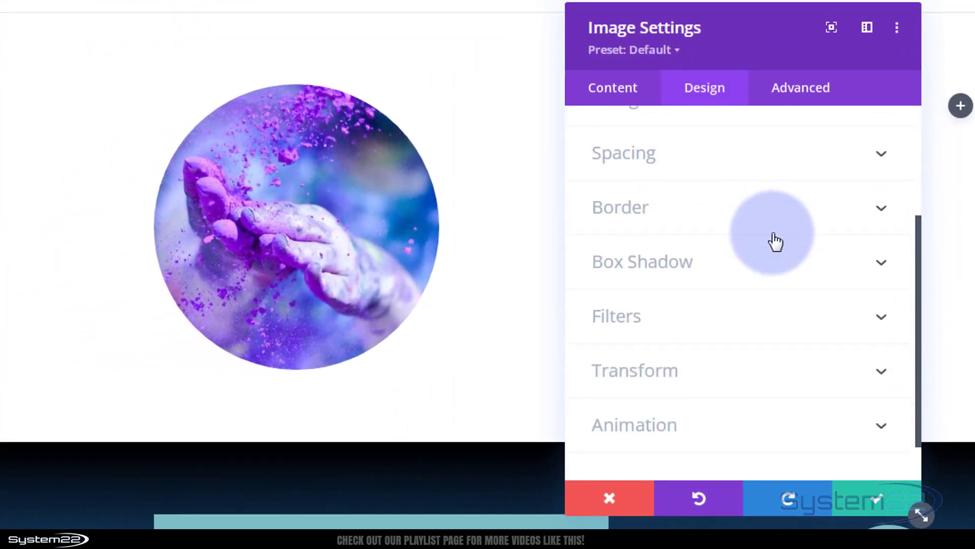
pyautogui.click(772, 269)
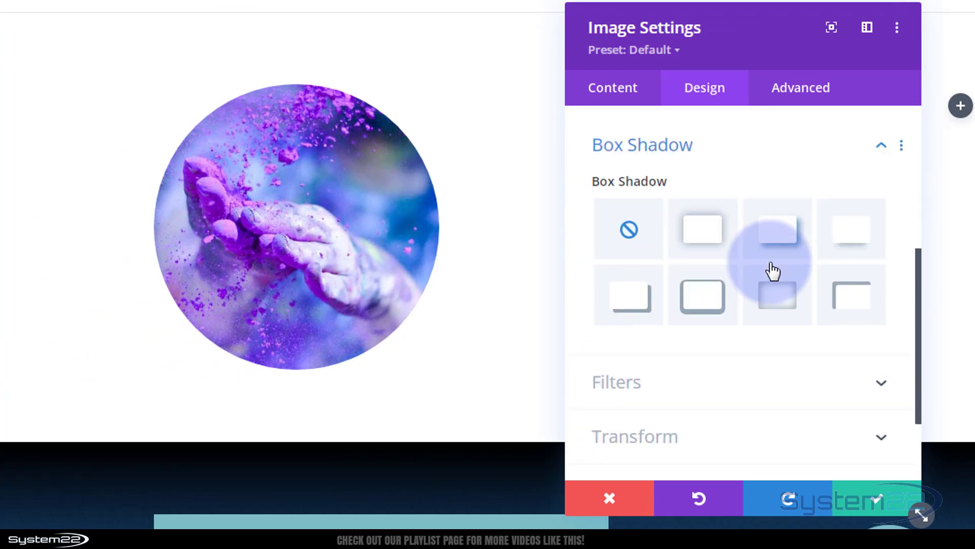
pyautogui.click(860, 223)
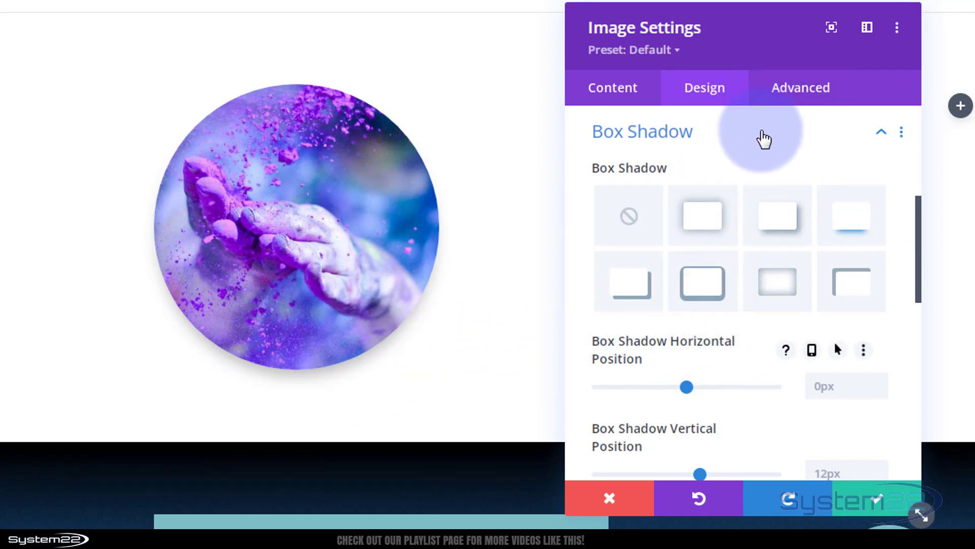
pyautogui.click(764, 136)
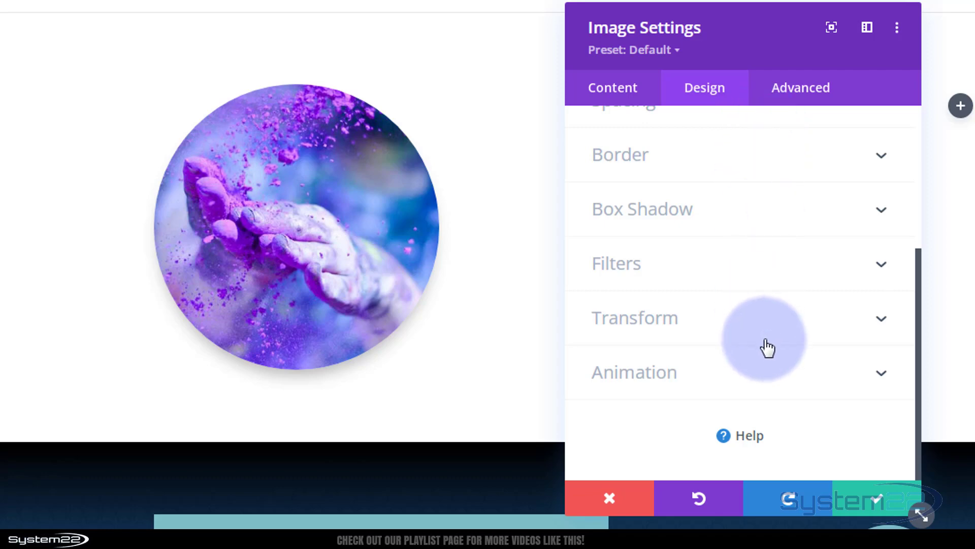
# Set the image's hover-state rounded corners to 0% on all corners.
pyautogui.scroll(2, 767, 347)
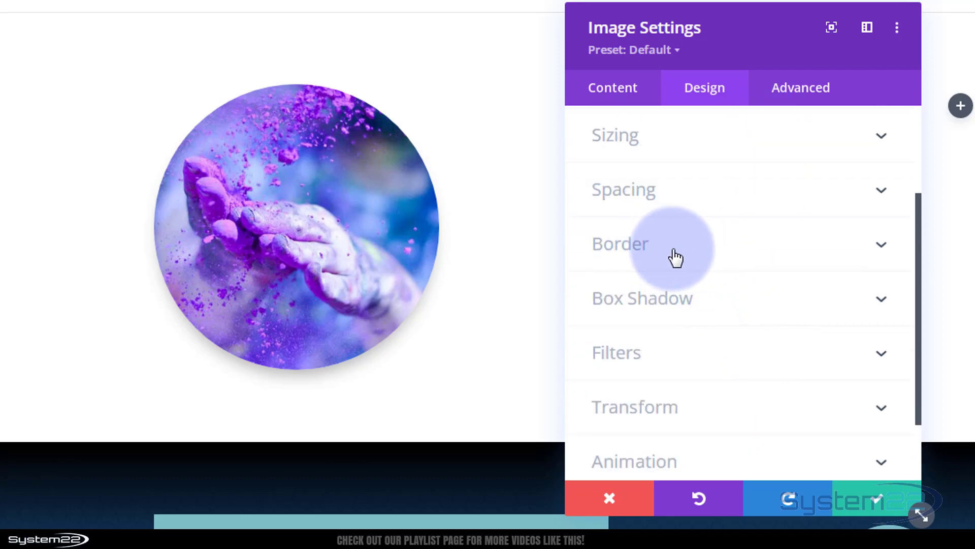
pyautogui.click(676, 258)
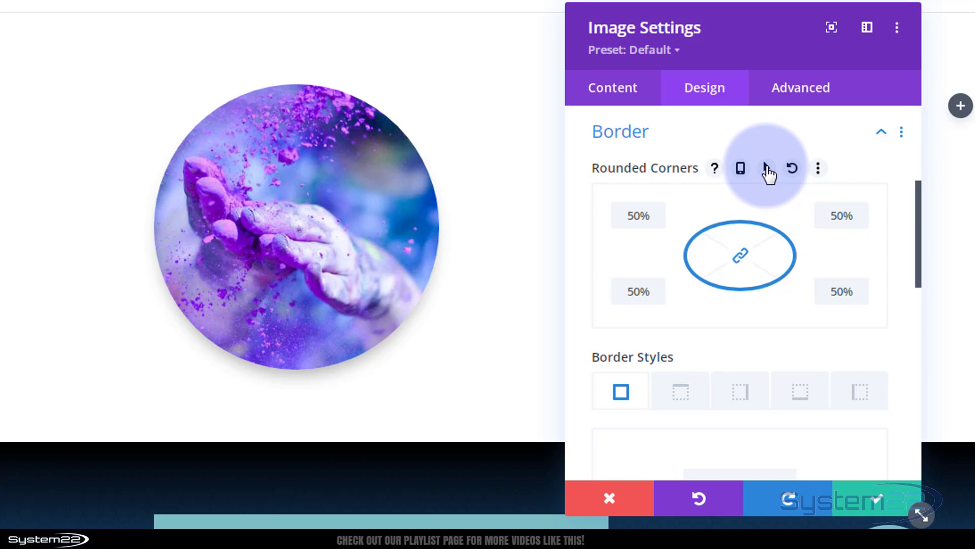
pyautogui.click(767, 170)
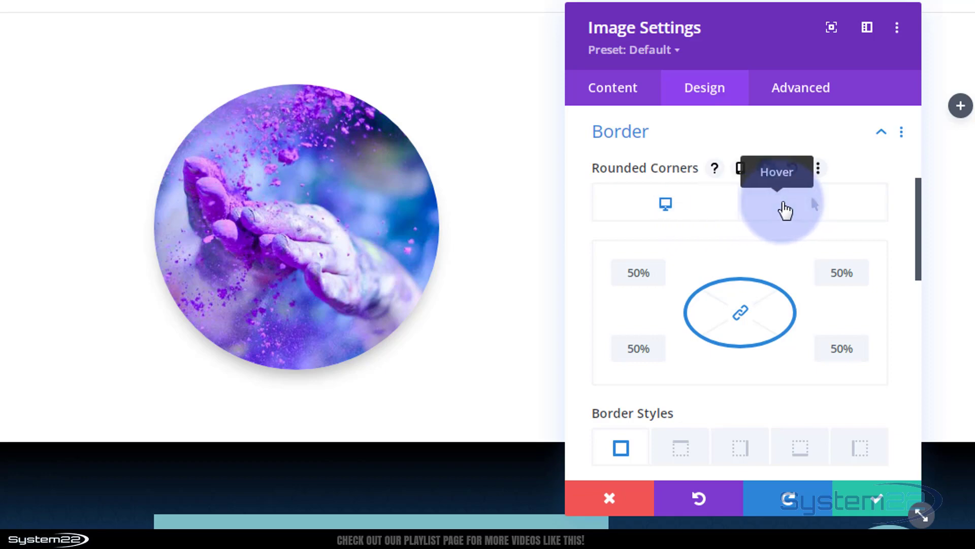
pyautogui.click(785, 205)
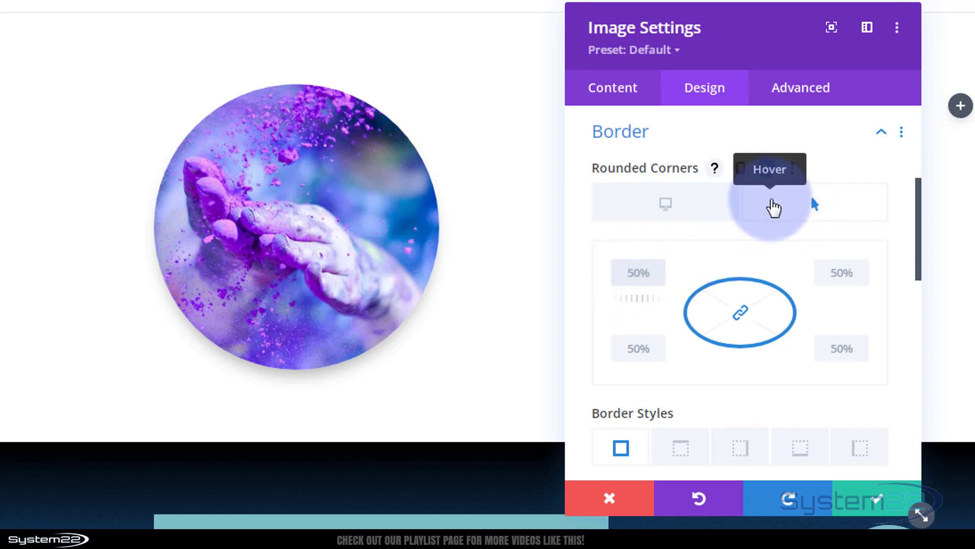
pyautogui.write('0')
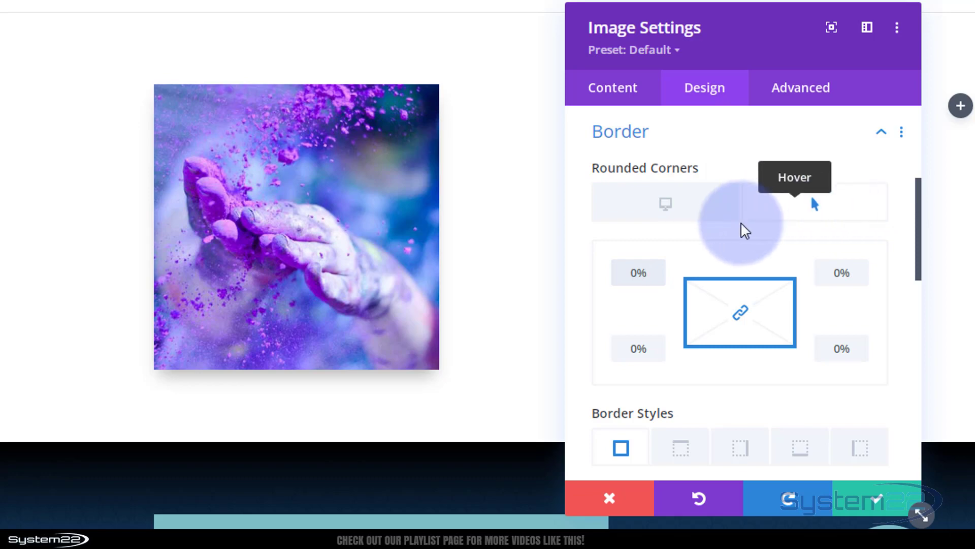
# Add a hover-state Transform scaling the image's width and height to 125%.
pyautogui.scroll(-5, 746, 229)
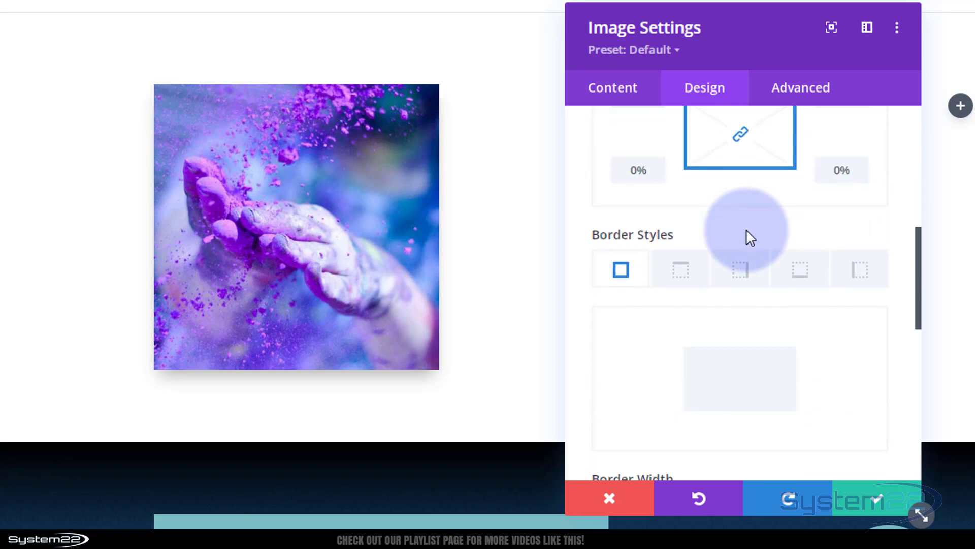
pyautogui.click(728, 326)
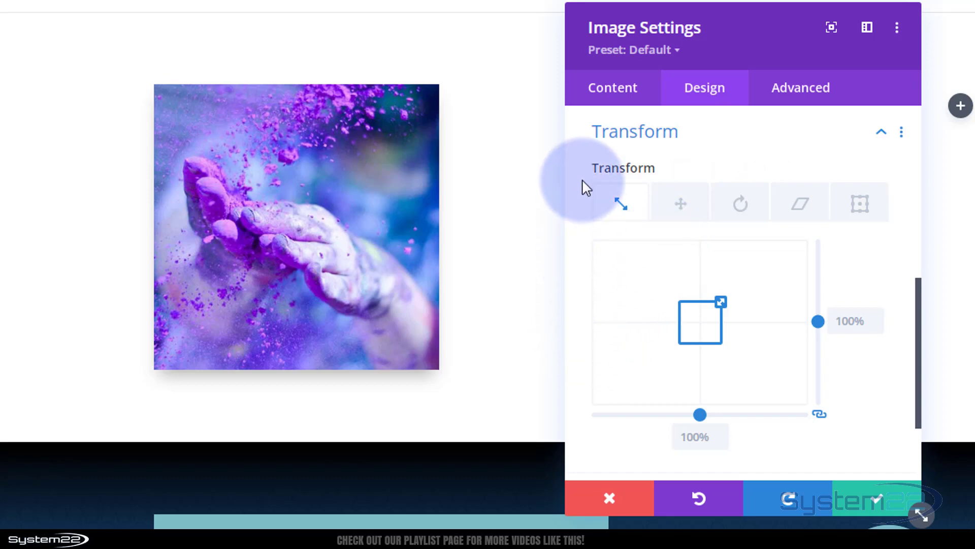
pyautogui.moveTo(610, 169)
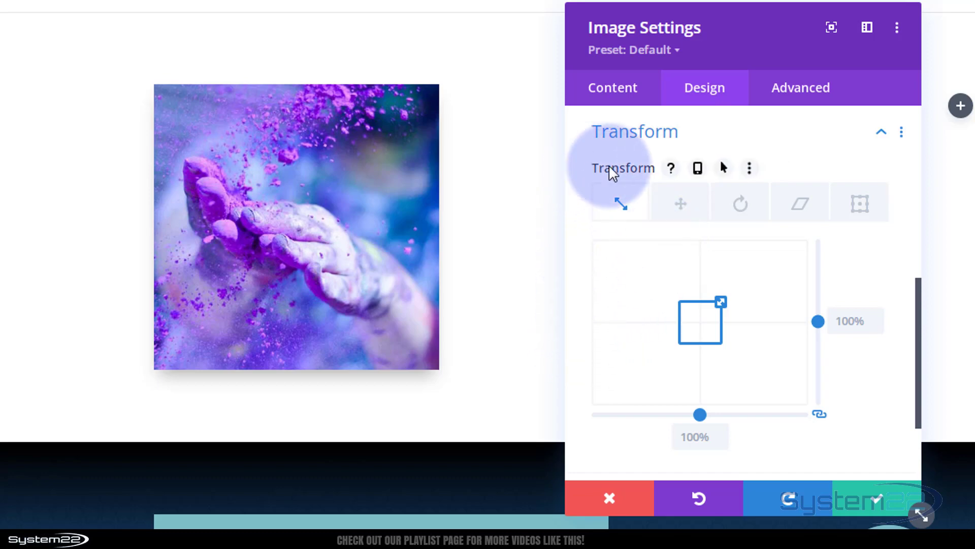
pyautogui.click(724, 170)
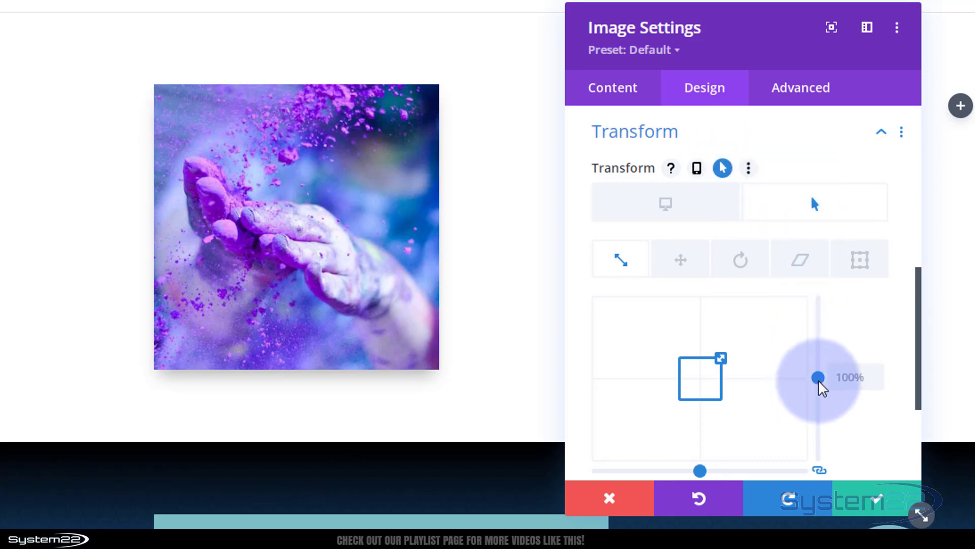
pyautogui.moveTo(817, 378); pyautogui.dragTo(818, 368)
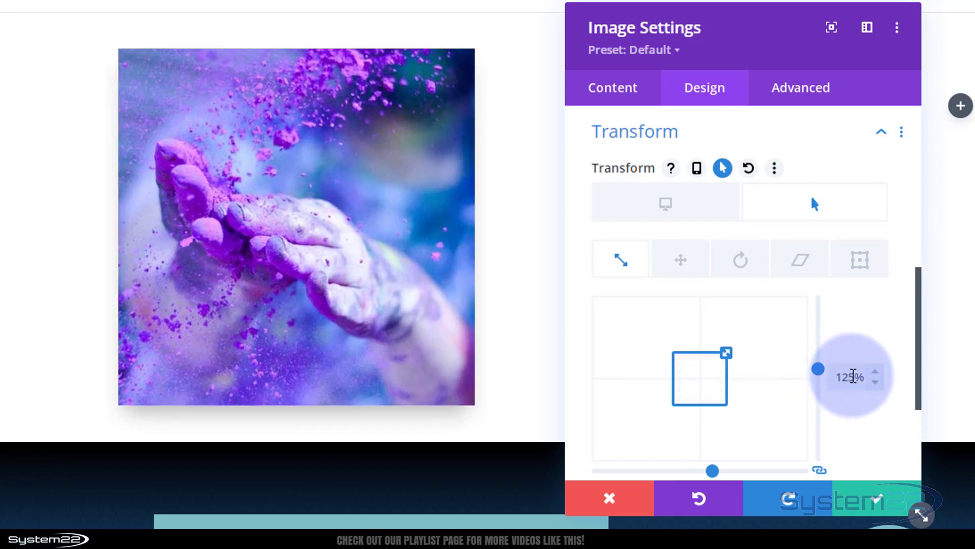
pyautogui.scroll(-4, 843, 341)
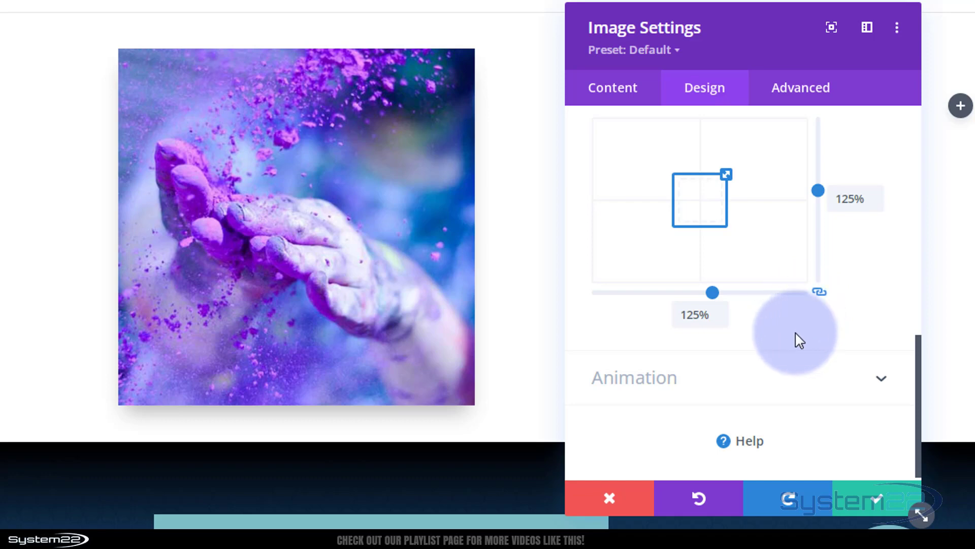
pyautogui.scroll(4, 792, 335)
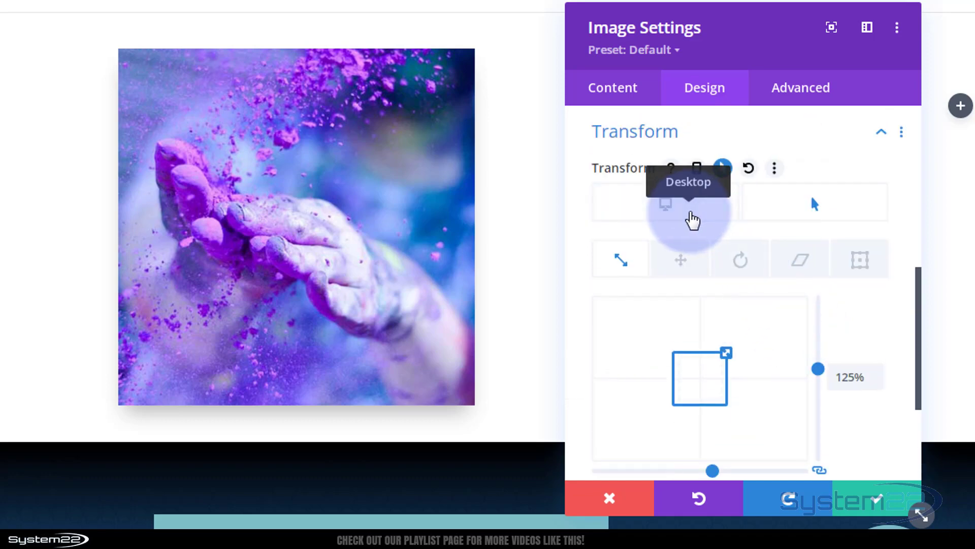
pyautogui.click(692, 219)
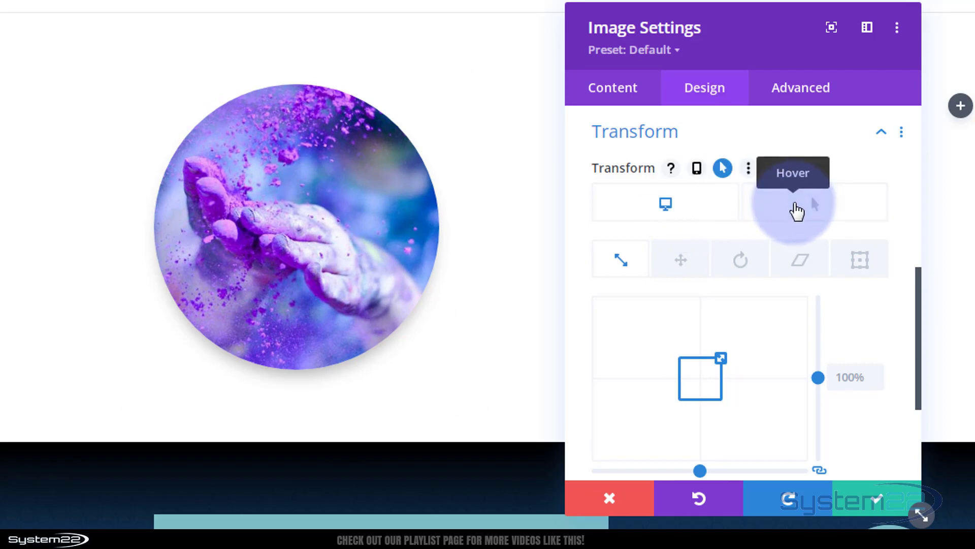
pyautogui.click(796, 211)
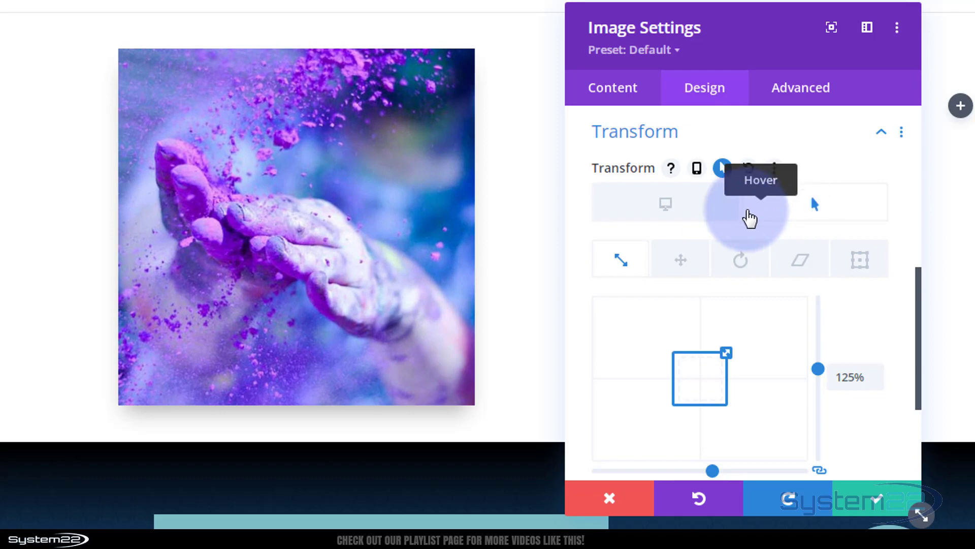
pyautogui.click(696, 212)
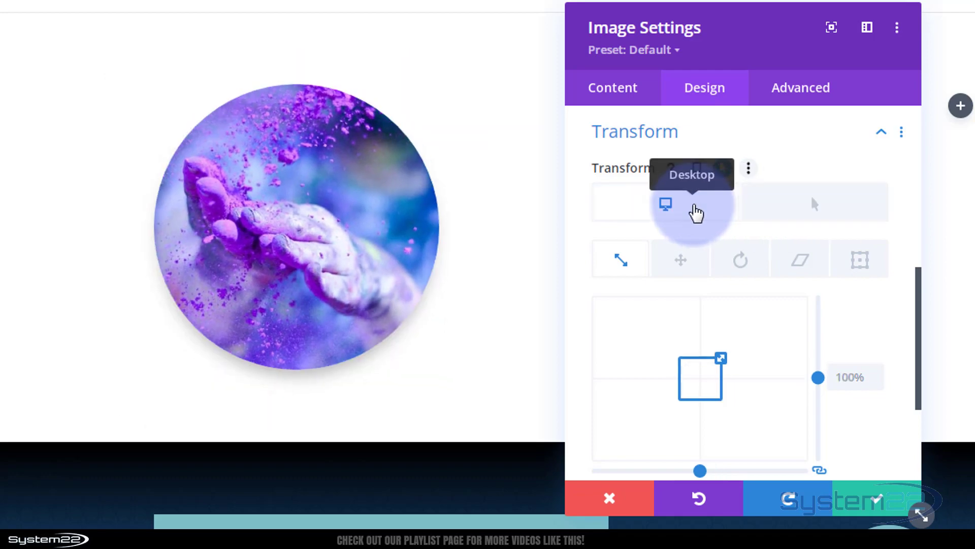
pyautogui.click(780, 213)
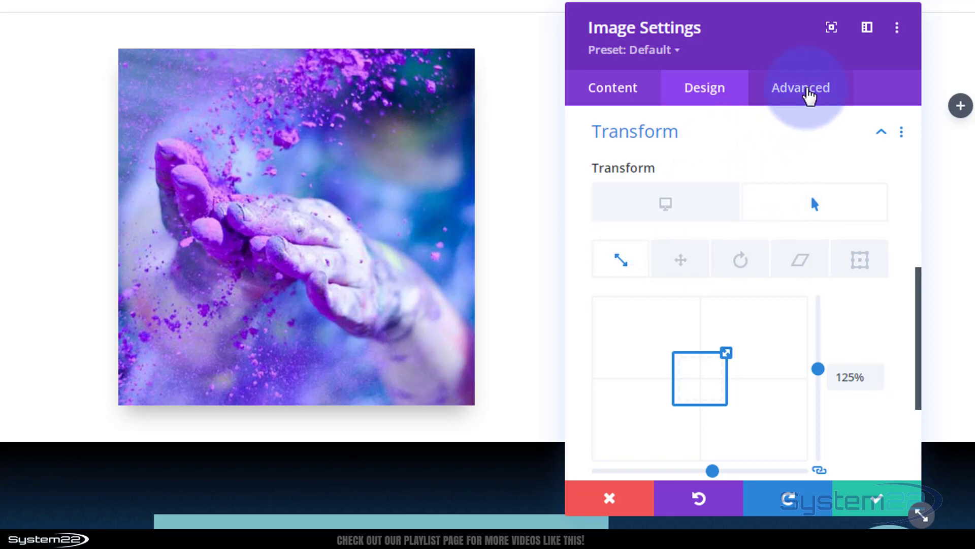
# Set the image's Transition Duration to 750ms with an Ease-In-Out speed curve.
pyautogui.click(810, 96)
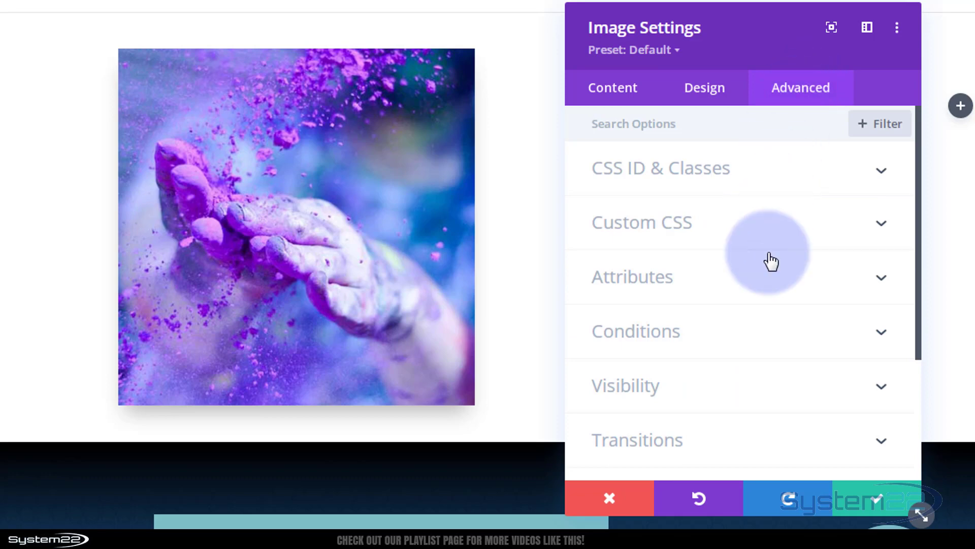
pyautogui.click(767, 455)
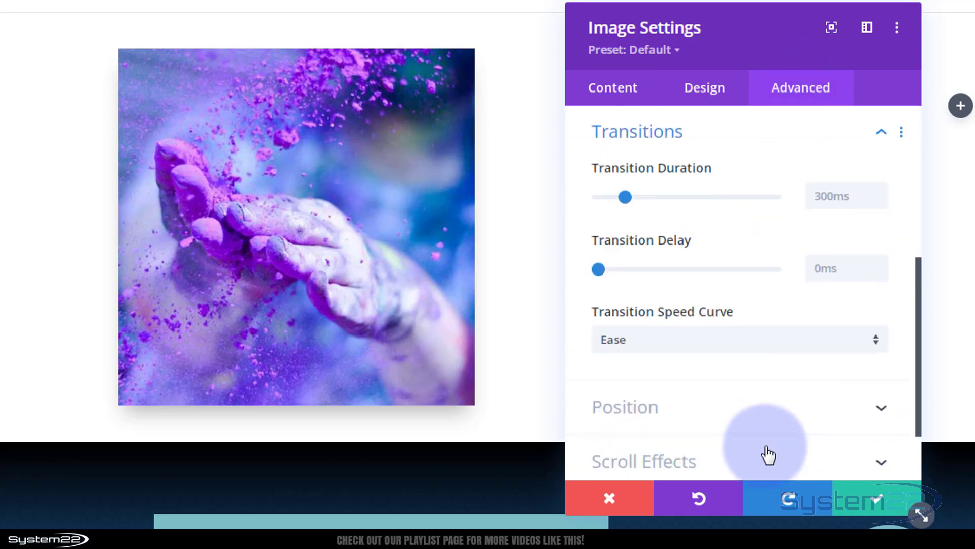
pyautogui.moveTo(665, 171)
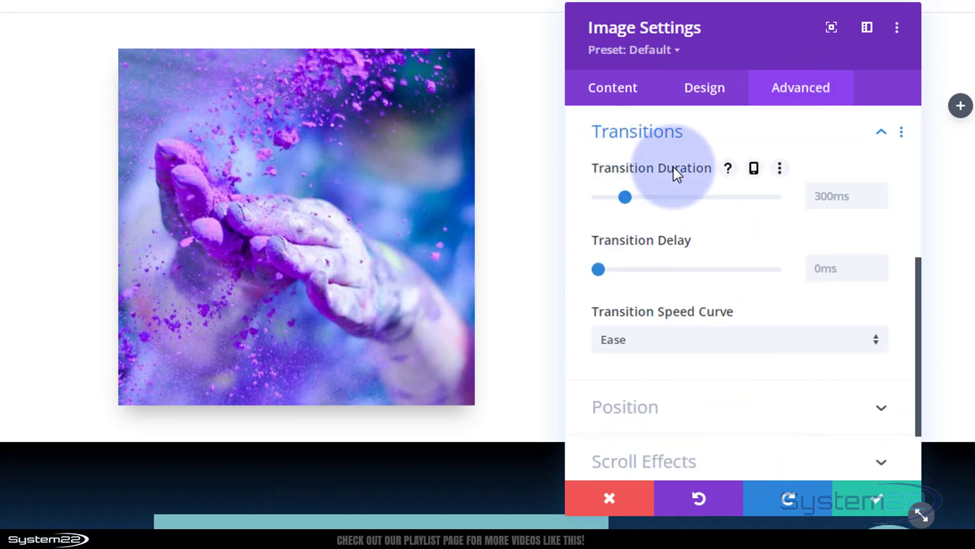
pyautogui.click(819, 196)
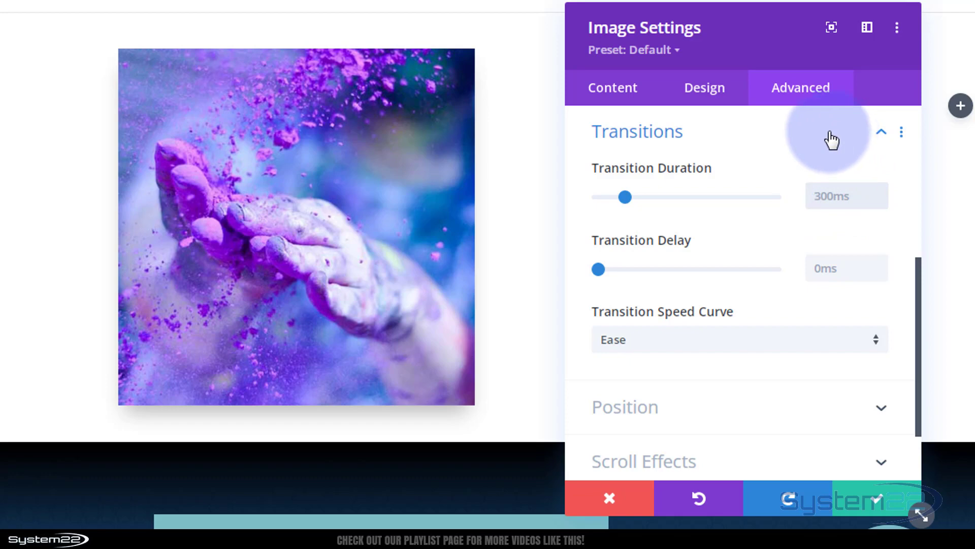
pyautogui.write('750ms')
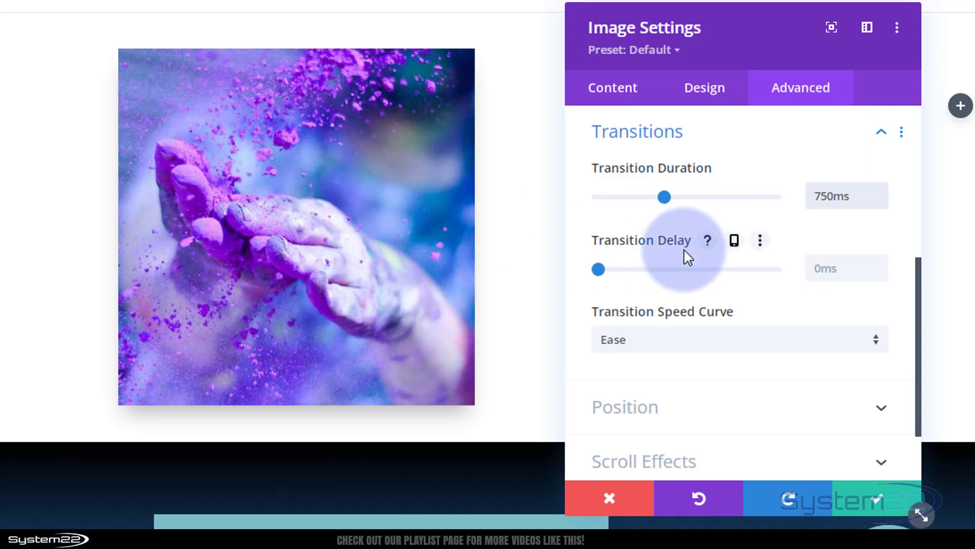
pyautogui.click(714, 352)
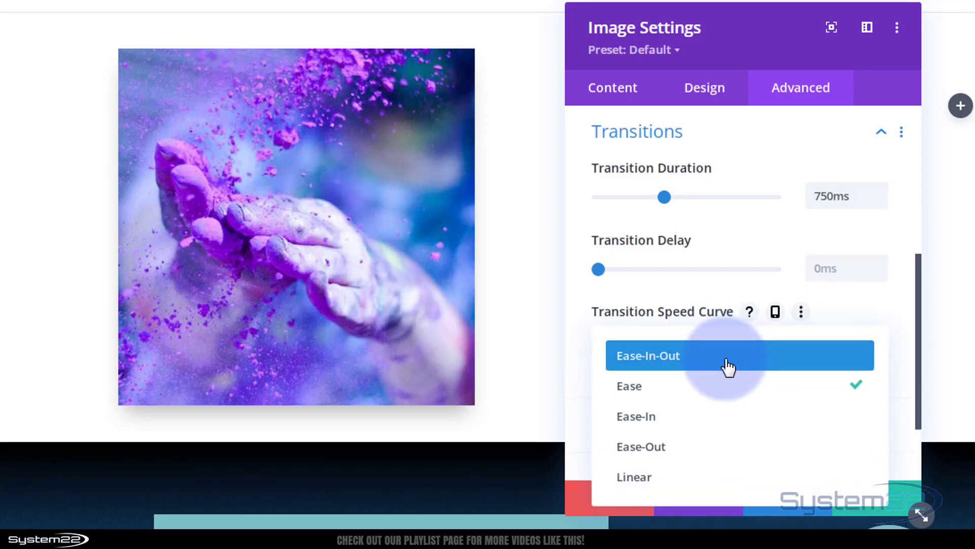
pyautogui.click(676, 358)
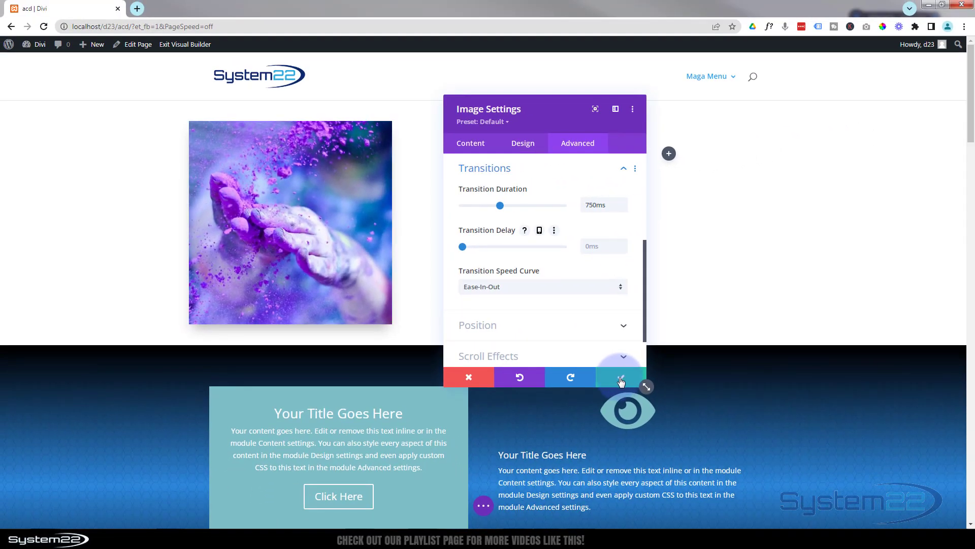
# Save the image module settings and exit the Visual Builder to view the live page.
pyautogui.click(621, 379)
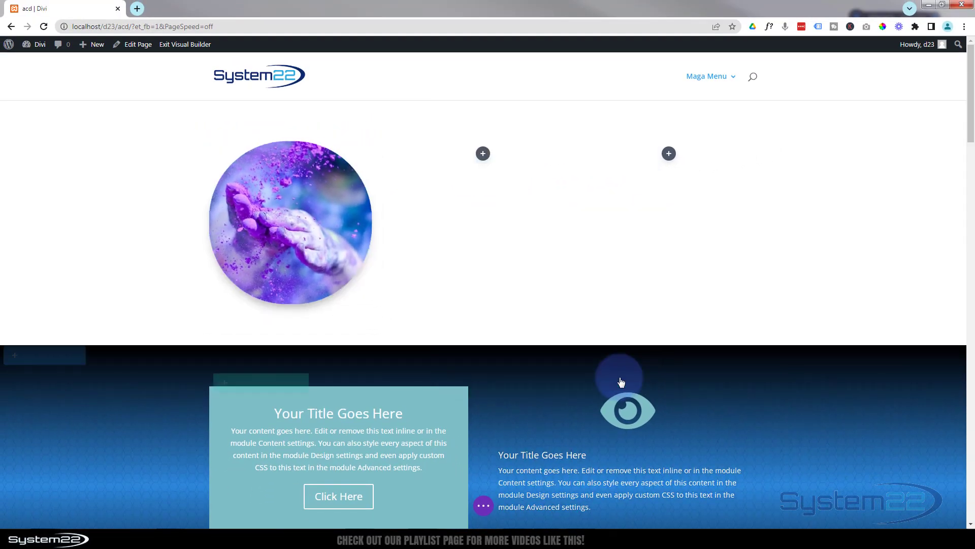
pyautogui.click(484, 505)
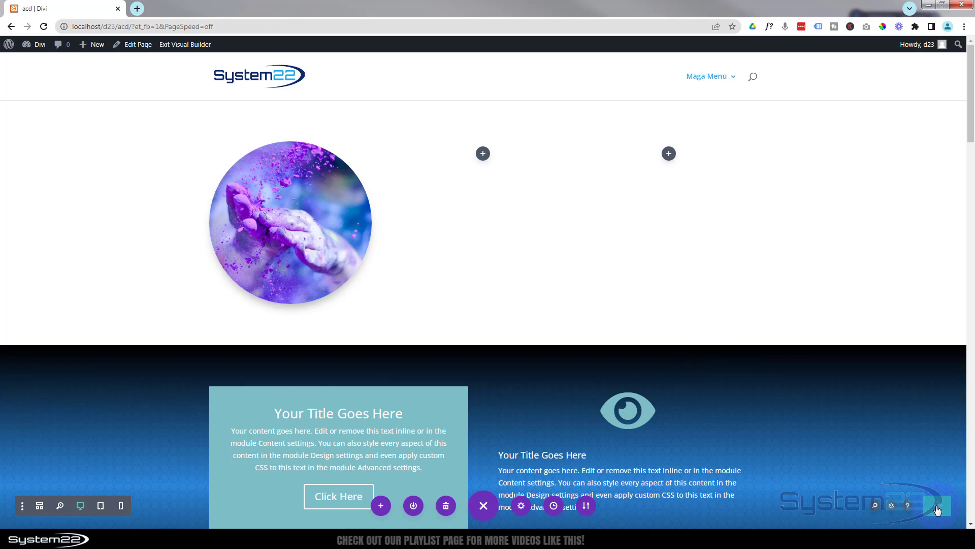
pyautogui.click(195, 46)
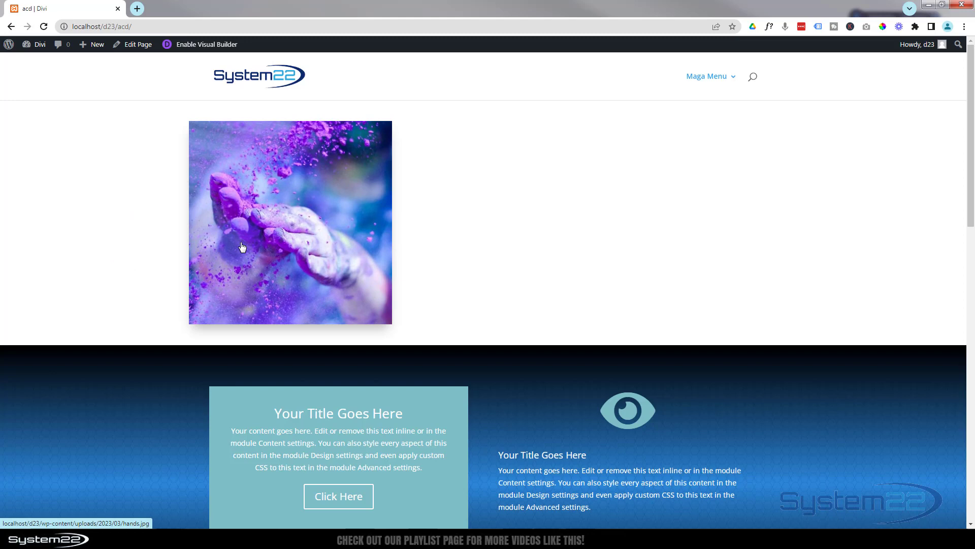
pyautogui.click(270, 247)
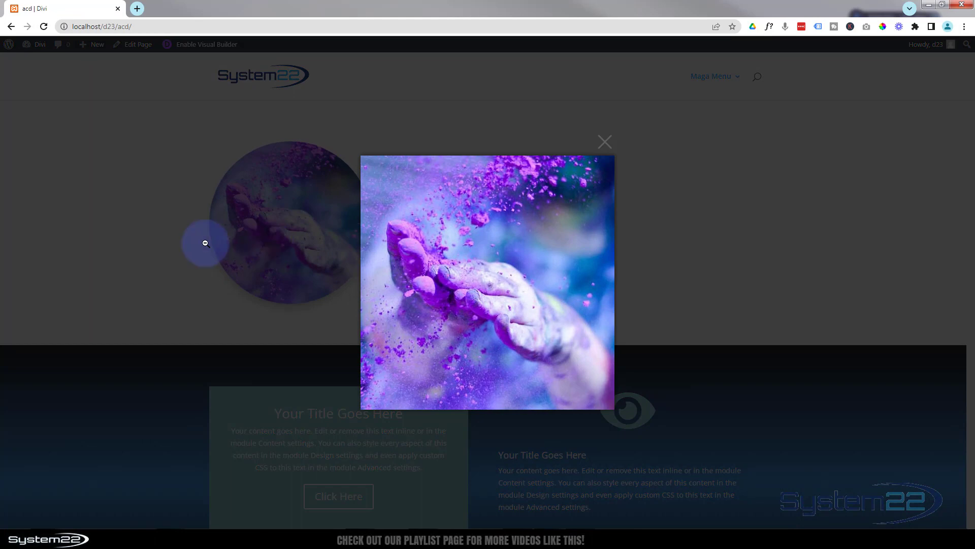
pyautogui.click(606, 142)
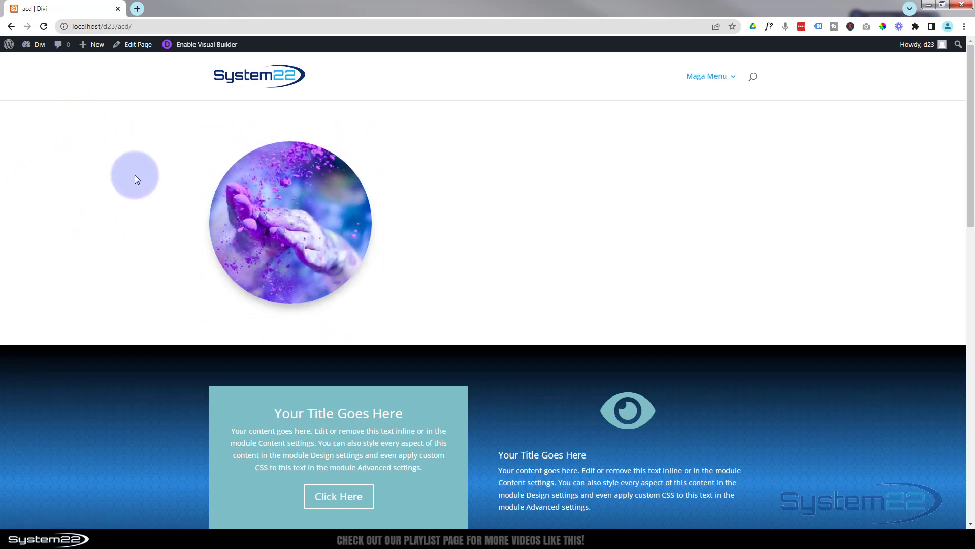
# Make two copies of the circular hands image and place them in the middle and right columns.
pyautogui.click(197, 47)
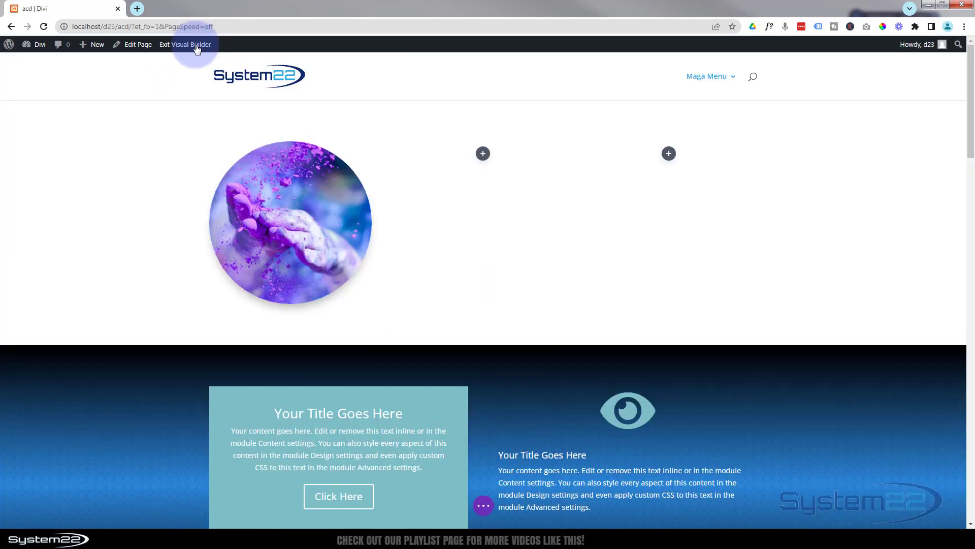
pyautogui.moveTo(296, 241)
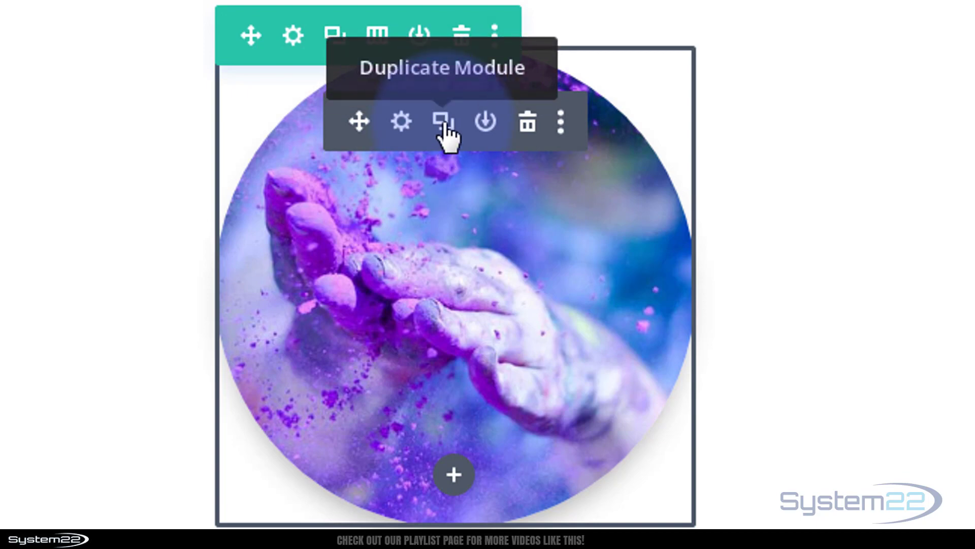
pyautogui.click(444, 125)
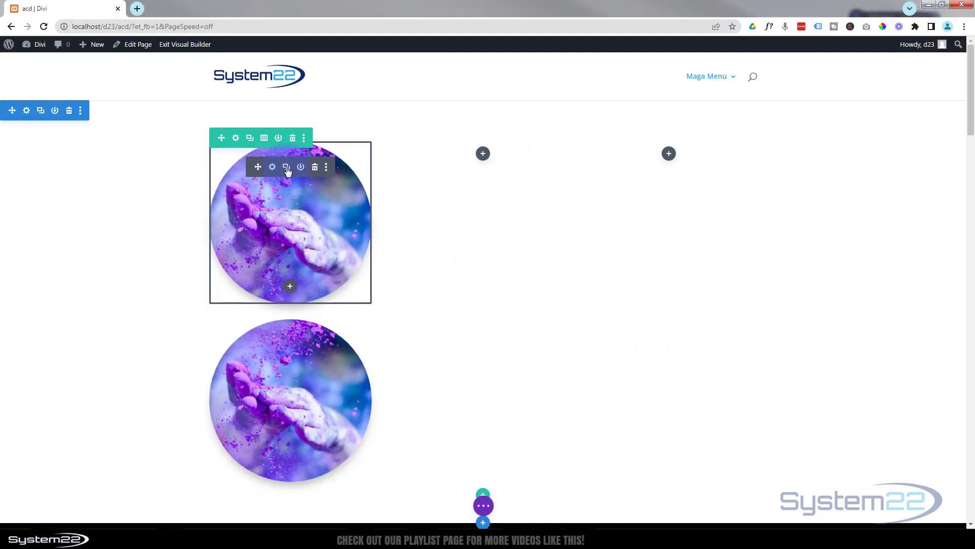
pyautogui.click(287, 169)
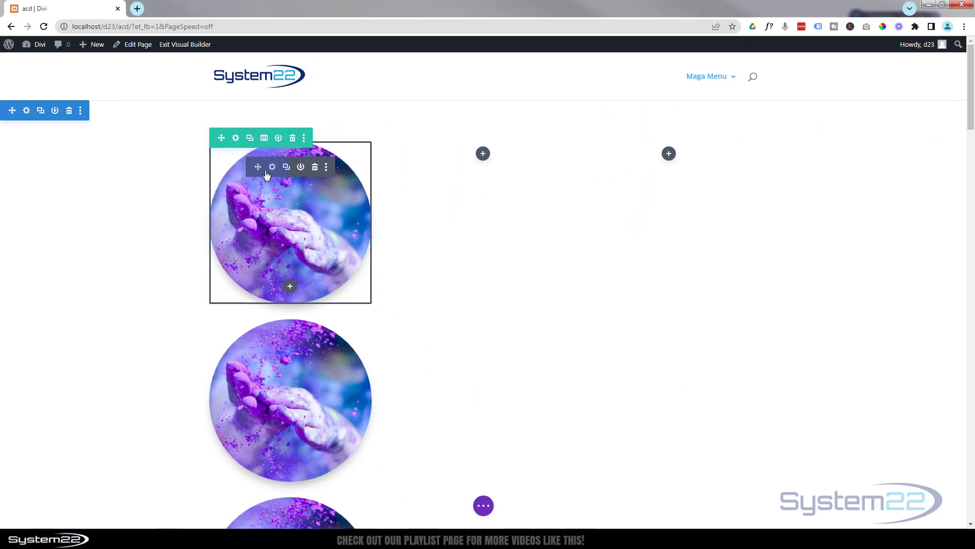
pyautogui.moveTo(258, 167); pyautogui.dragTo(662, 155)
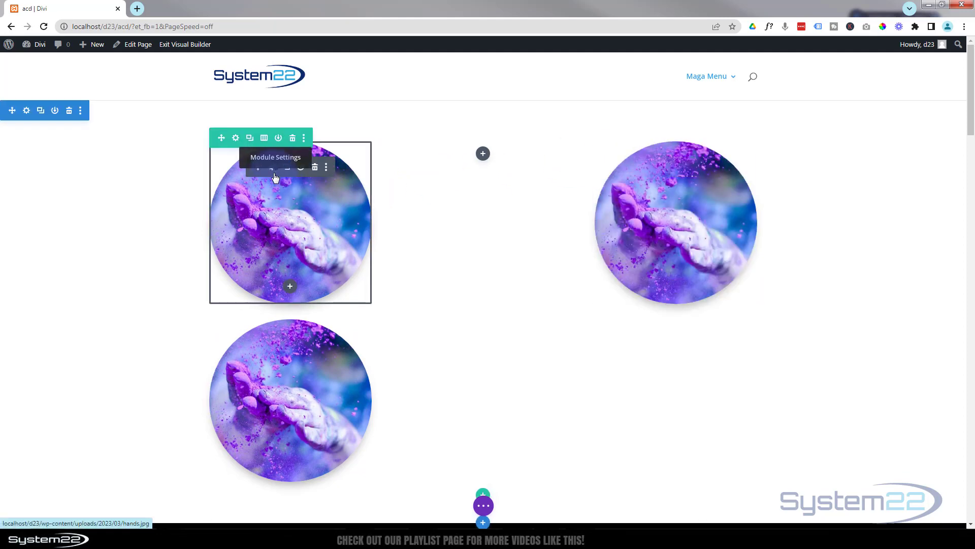
pyautogui.moveTo(259, 167); pyautogui.dragTo(474, 157)
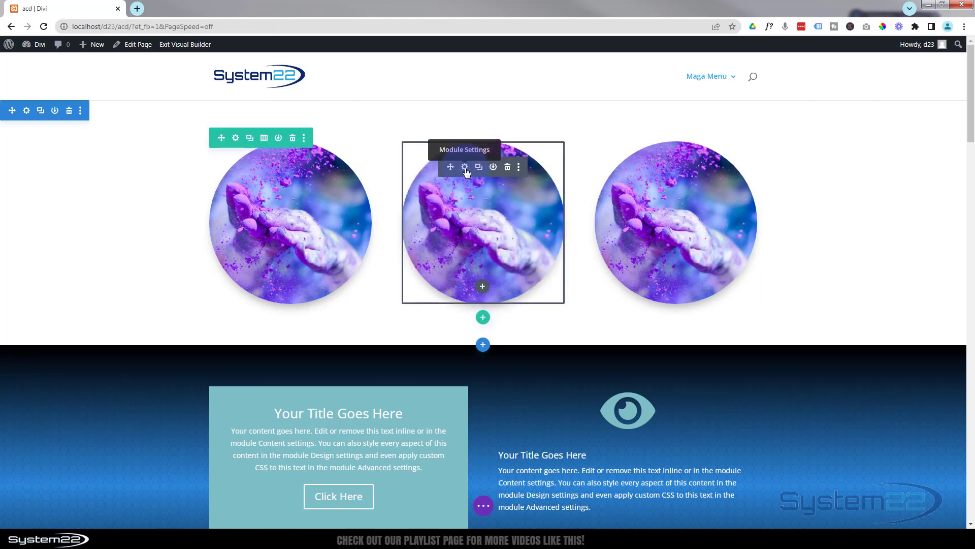
# Replace the middle circle's image with moon.jpg and save the module.
pyautogui.click(466, 167)
pyautogui.click(531, 280)
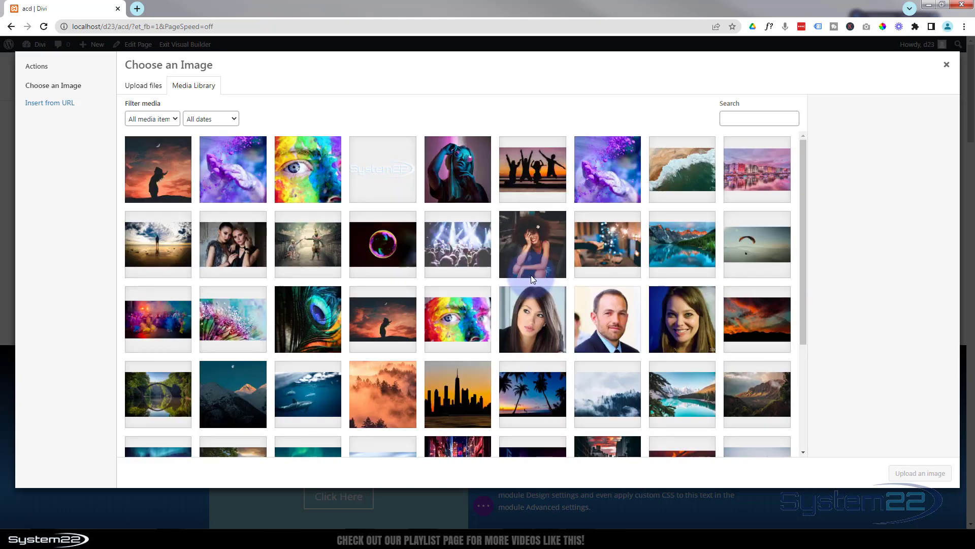
pyautogui.click(150, 176)
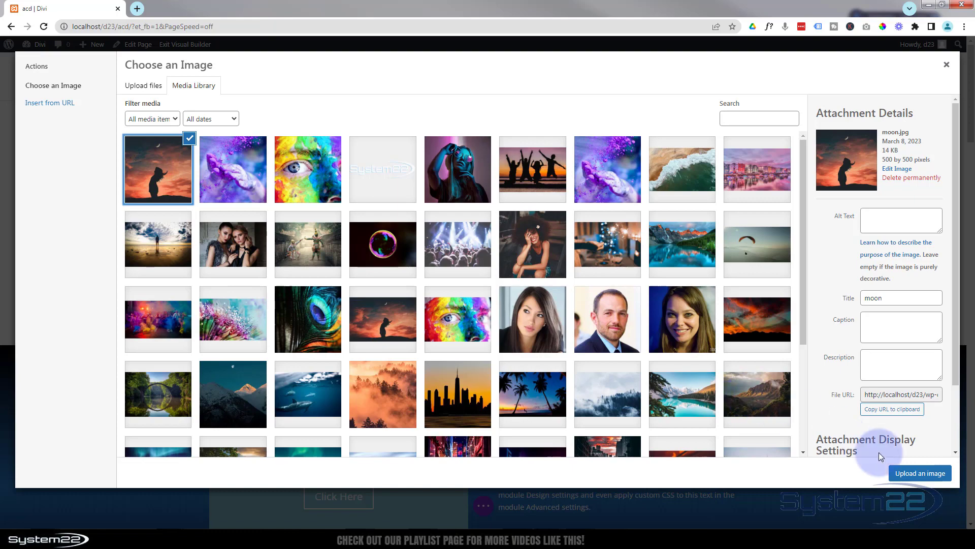
pyautogui.click(921, 473)
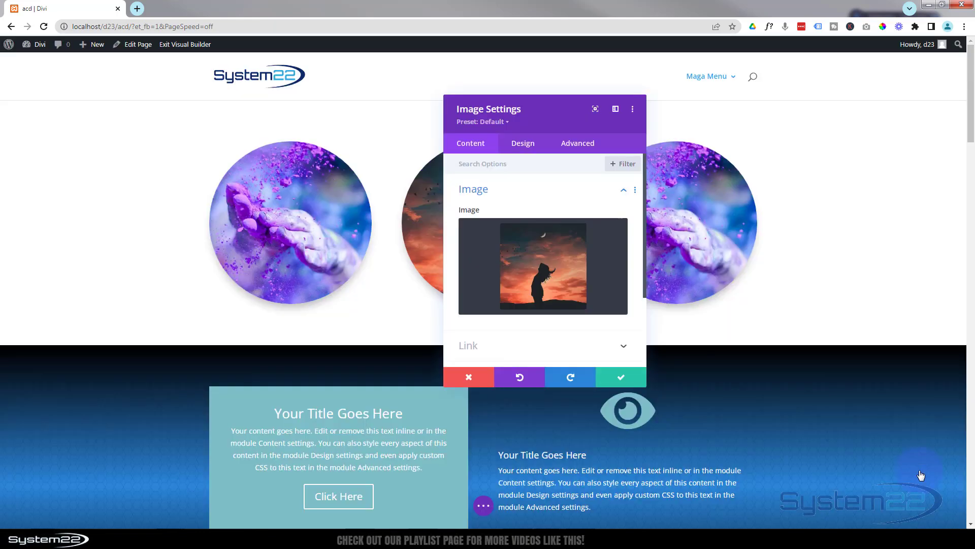
pyautogui.click(614, 375)
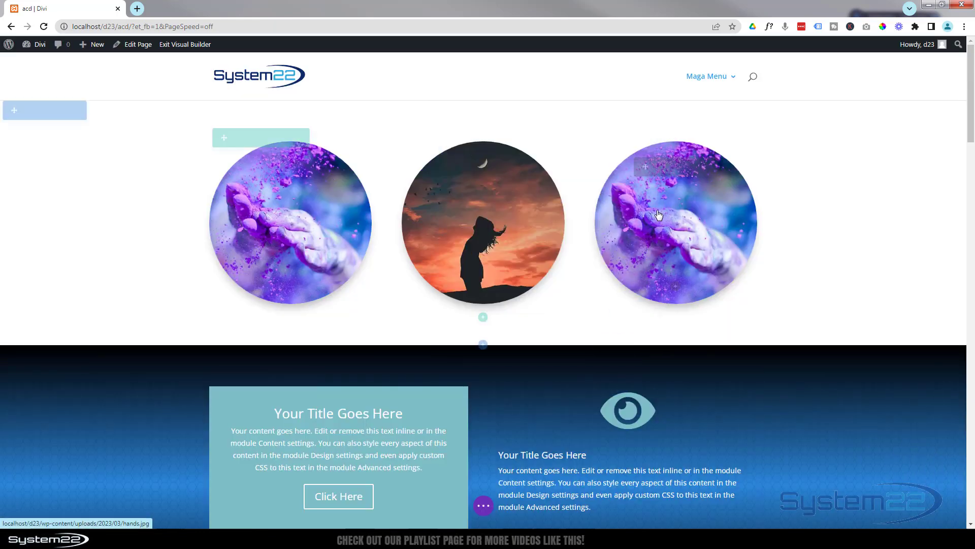
# Open the third image's media library and select a replacement photo.
pyautogui.click(659, 170)
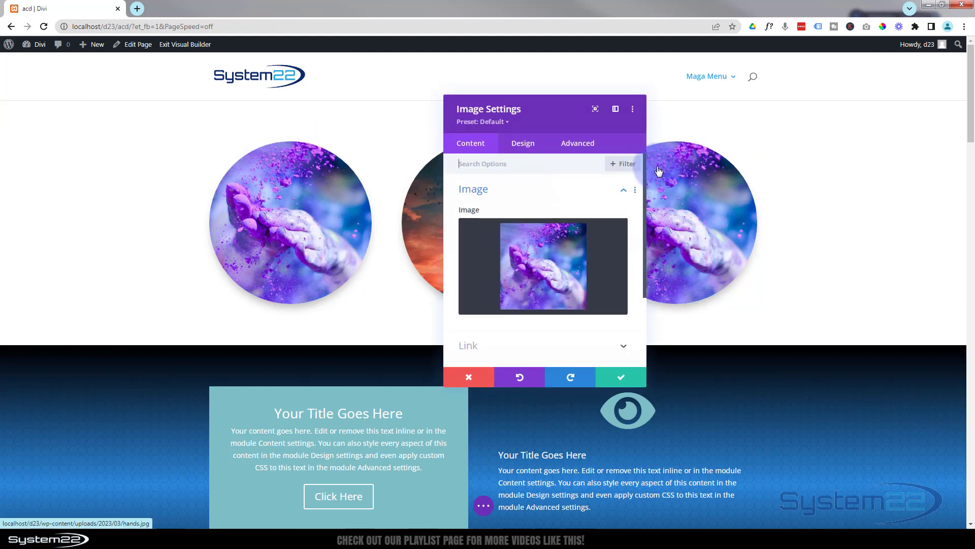
pyautogui.click(536, 279)
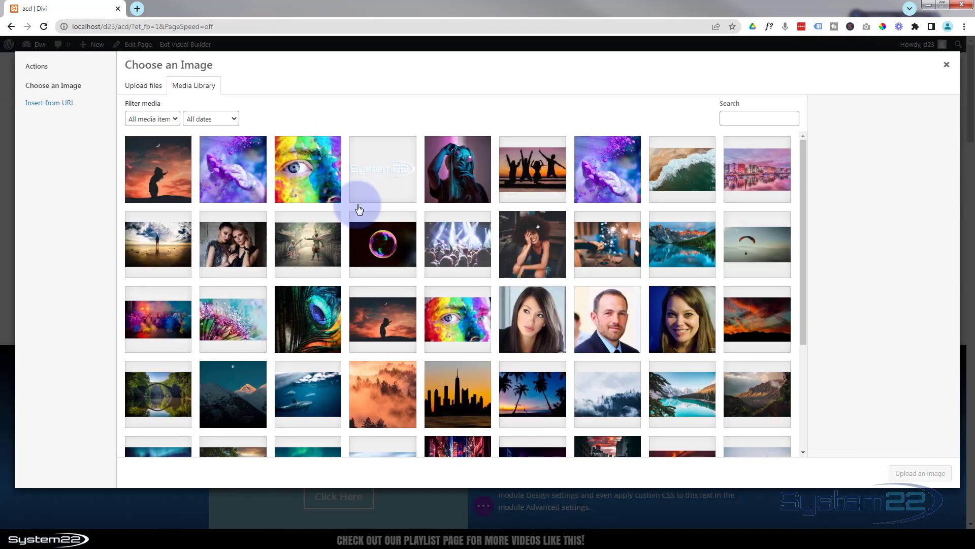
pyautogui.click(325, 177)
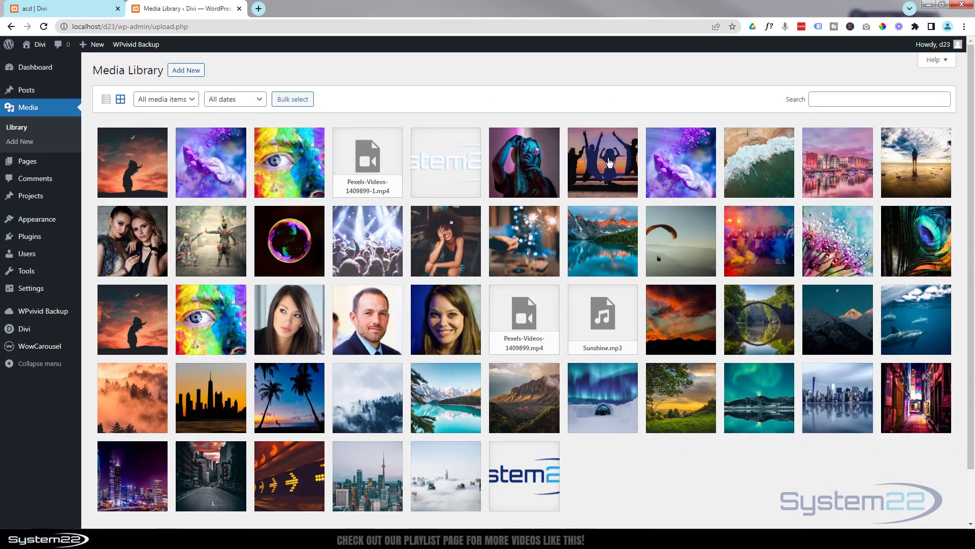
# Edit the jumping-people photo, narrowing the crop area and setting selection width to 830.
pyautogui.click(608, 165)
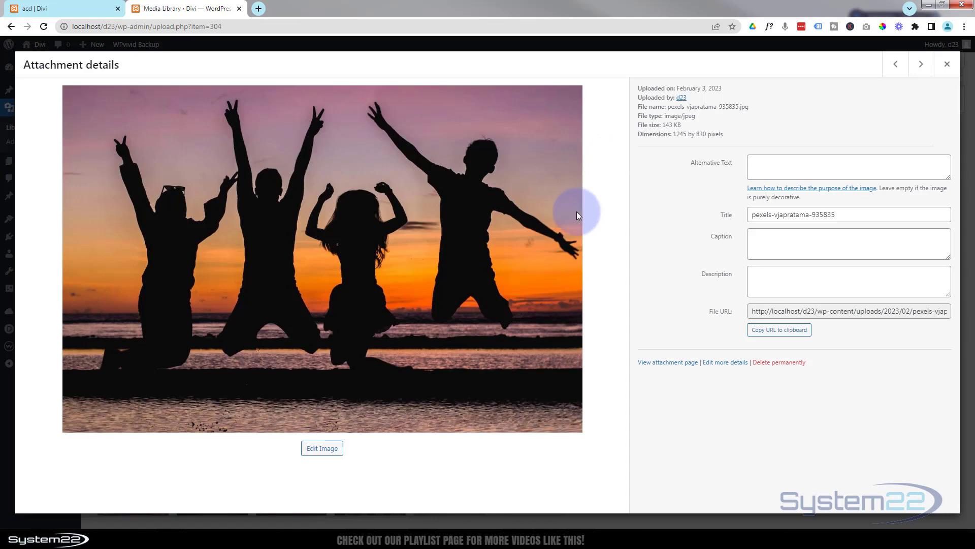
pyautogui.click(322, 449)
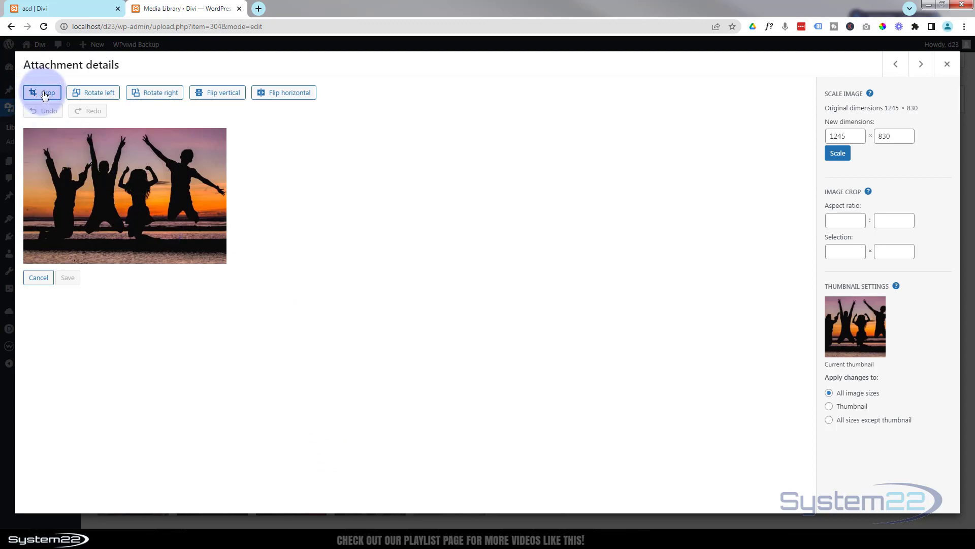
pyautogui.moveTo(225, 196); pyautogui.dragTo(178, 195)
pyautogui.moveTo(29, 196); pyautogui.dragTo(55, 198)
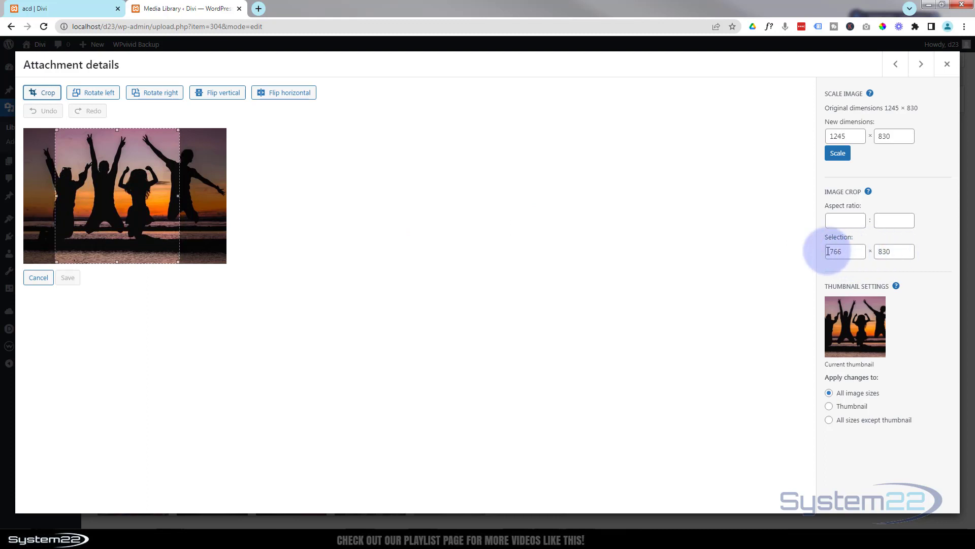
pyautogui.moveTo(831, 254); pyautogui.dragTo(855, 250)
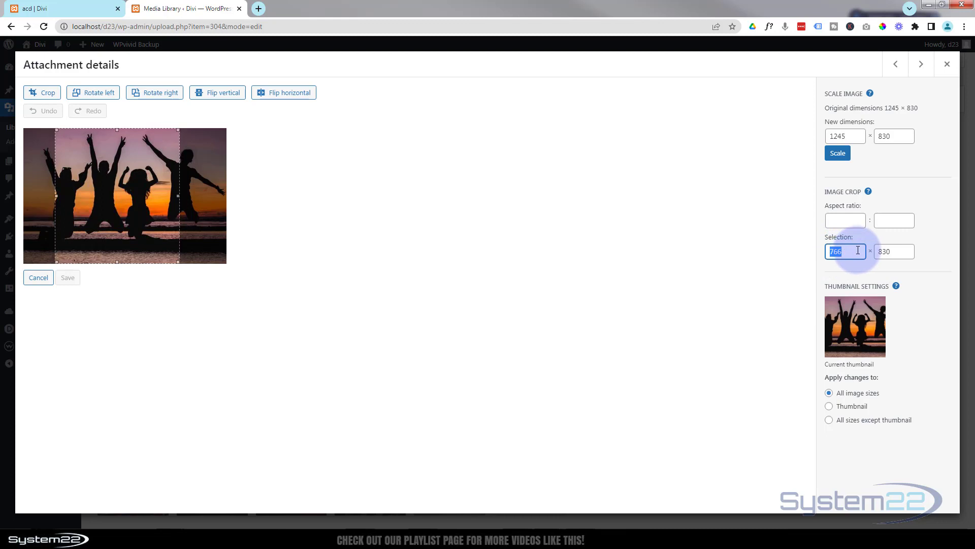
pyautogui.write('830')
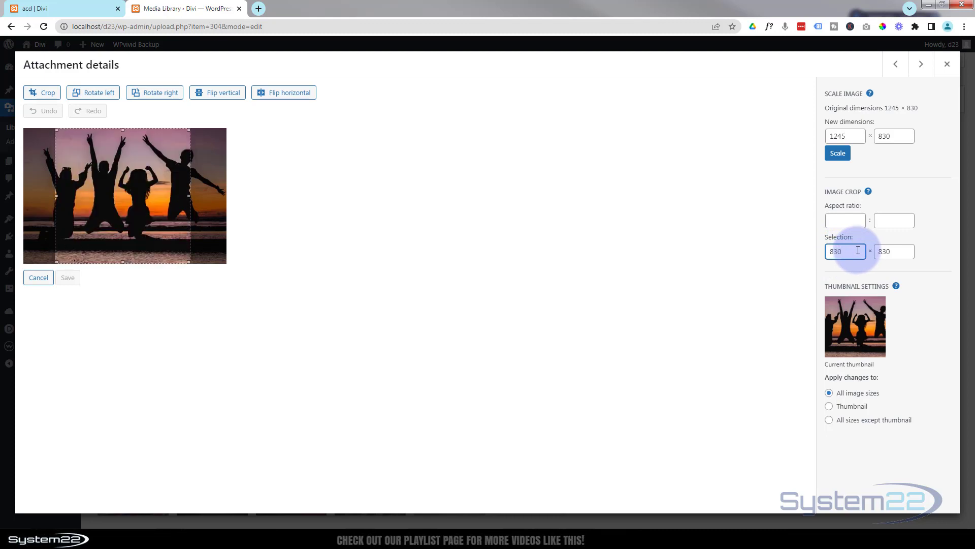
# Apply a 1:1 aspect ratio, crop and save the photo, then return to the library.
pyautogui.click(851, 219)
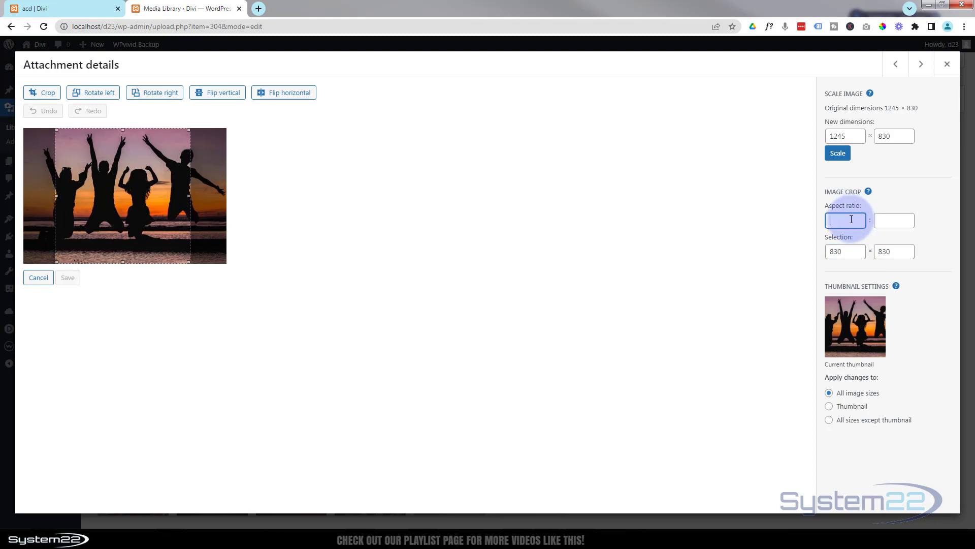
pyautogui.click(880, 221)
pyautogui.write('1')
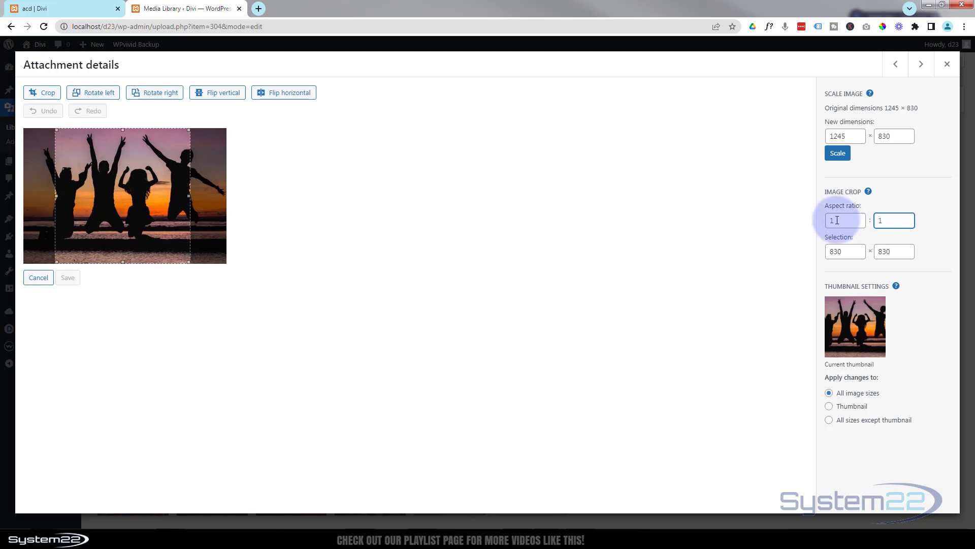
pyautogui.click(794, 236)
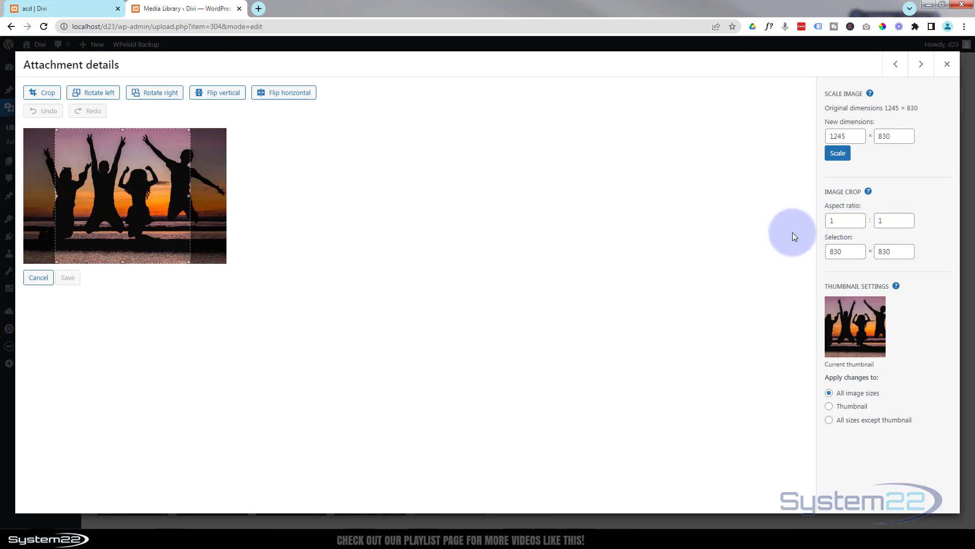
pyautogui.click(47, 96)
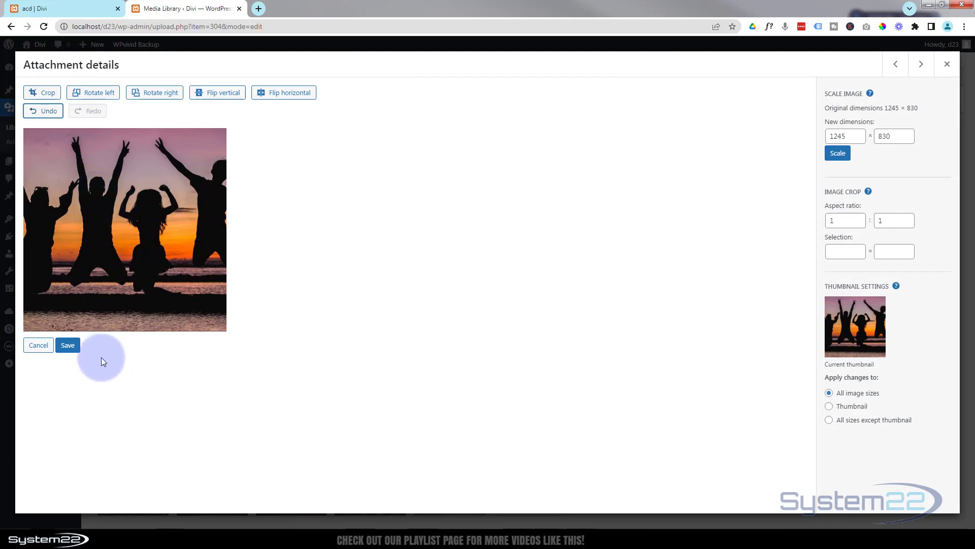
pyautogui.click(67, 346)
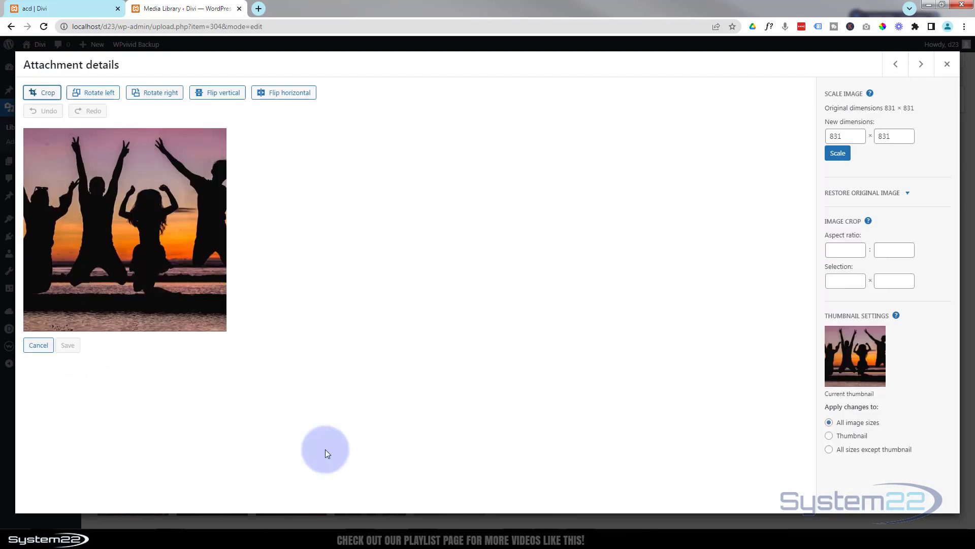
pyautogui.click(947, 64)
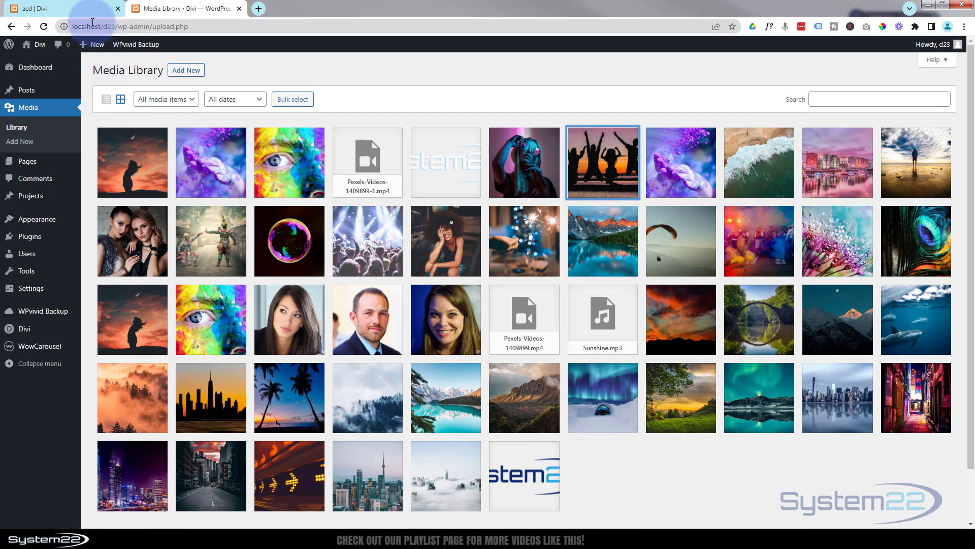
# Insert the square-cropped jumping-people photo into the third image module and save it.
pyautogui.click(92, 11)
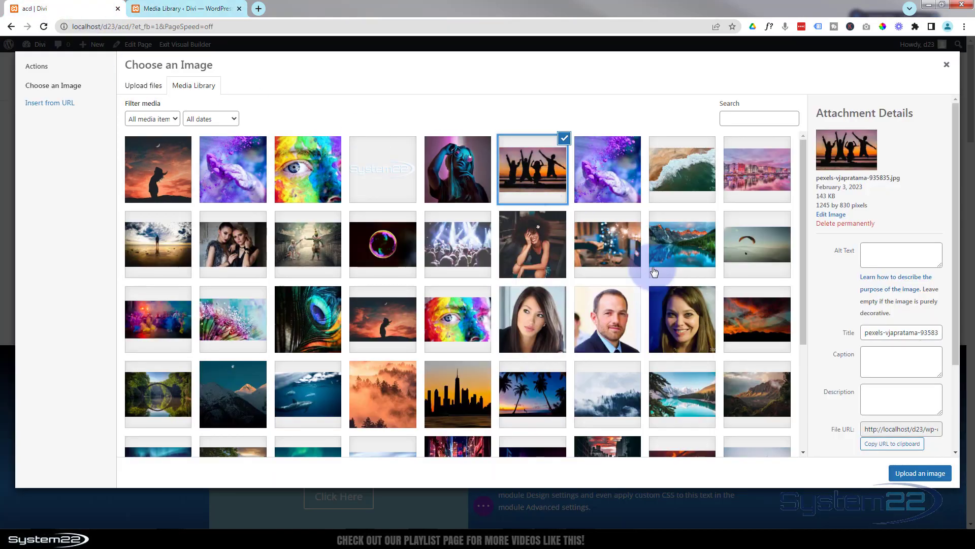
pyautogui.click(915, 476)
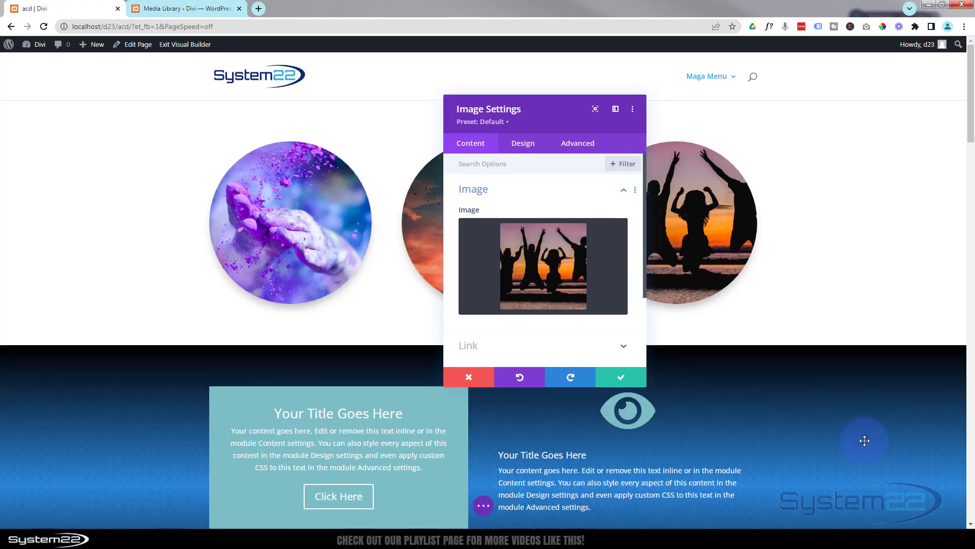
pyautogui.moveTo(557, 123)
pyautogui.mouseDown()
pyautogui.moveTo(234, 116)
pyautogui.moveTo(562, 107)
pyautogui.mouseUp()
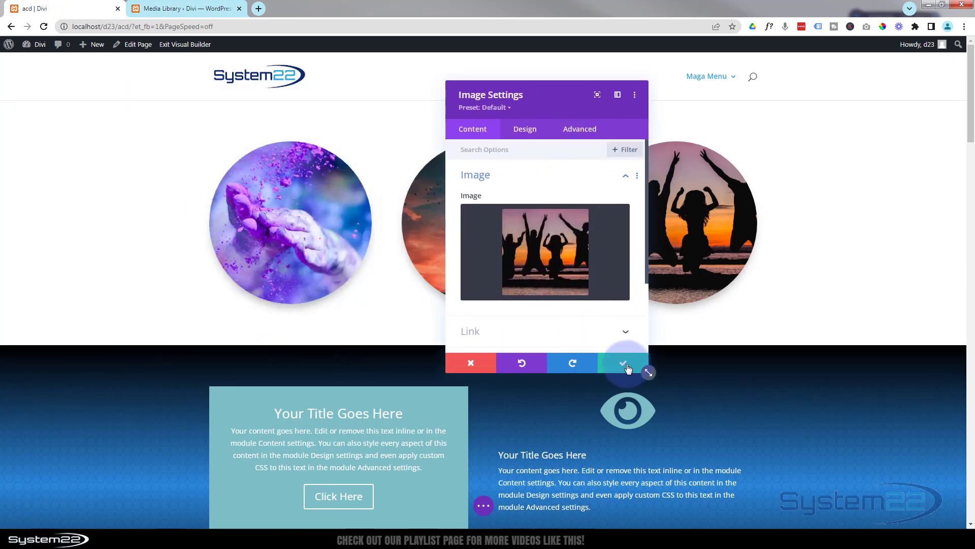
pyautogui.click(624, 363)
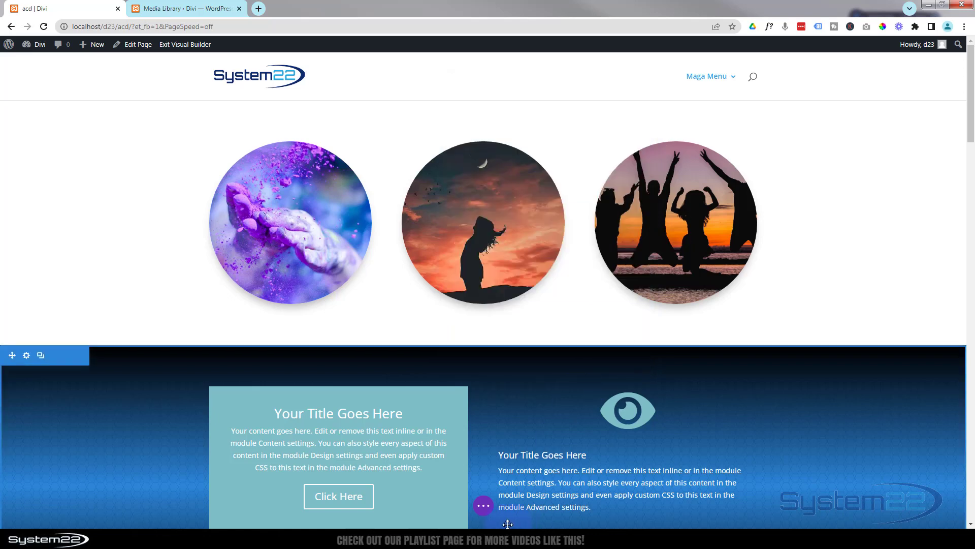
# Save the page from the bottom settings bar and exit to the live page.
pyautogui.click(484, 508)
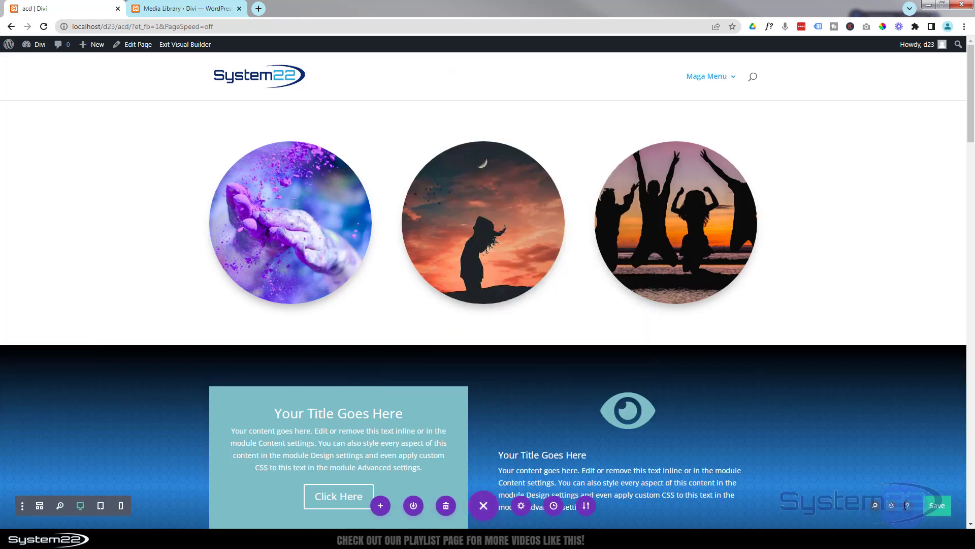
pyautogui.click(938, 506)
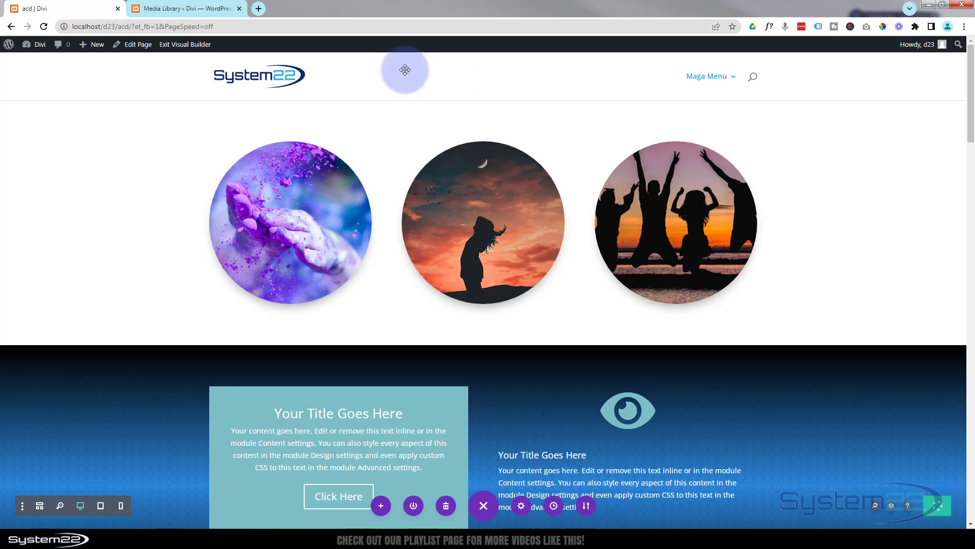
pyautogui.click(185, 46)
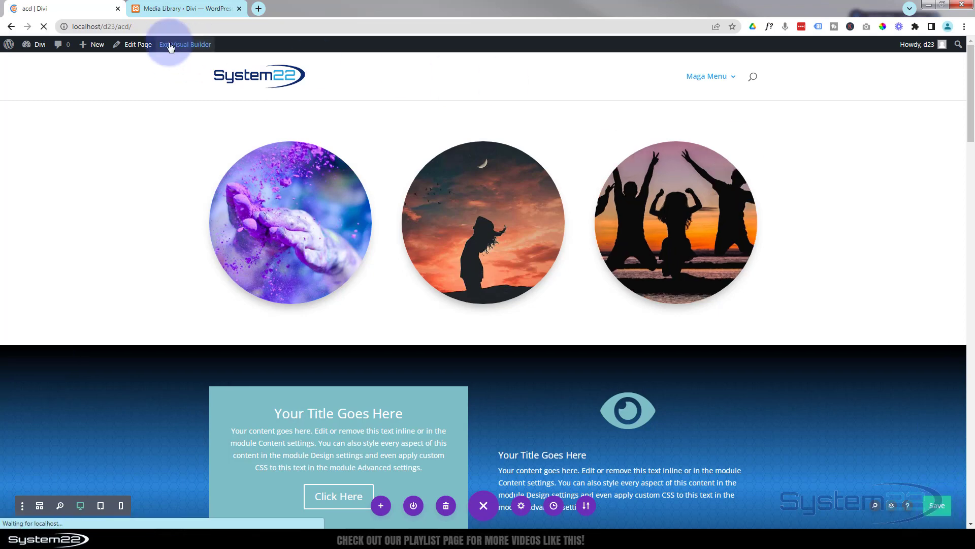